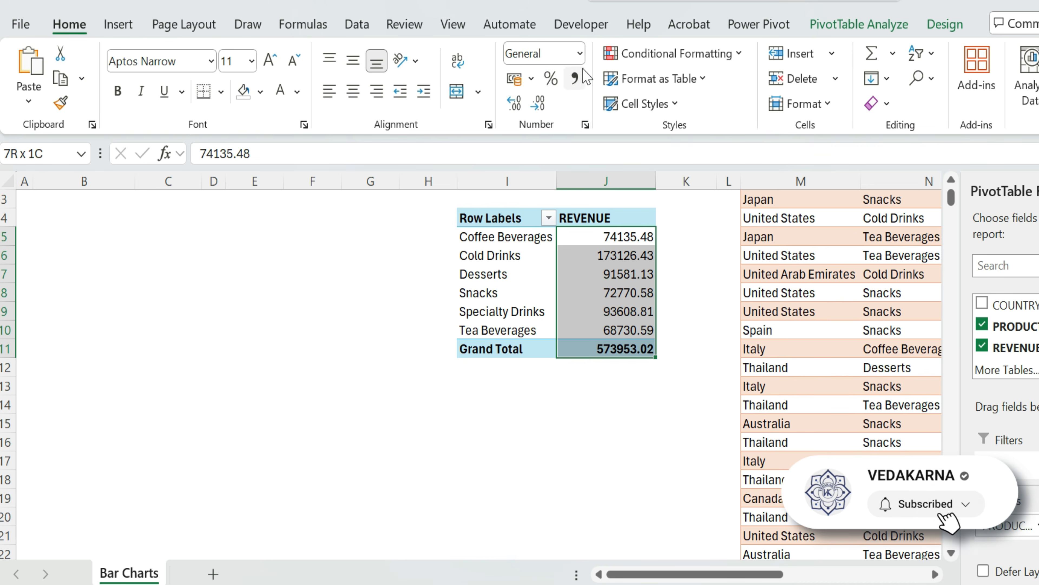
Step: Format the PivotTable's revenue values in J5:J11 as US dollar accounting with no decimal places
{"action": "left_click", "coordinate": [528, 78]}
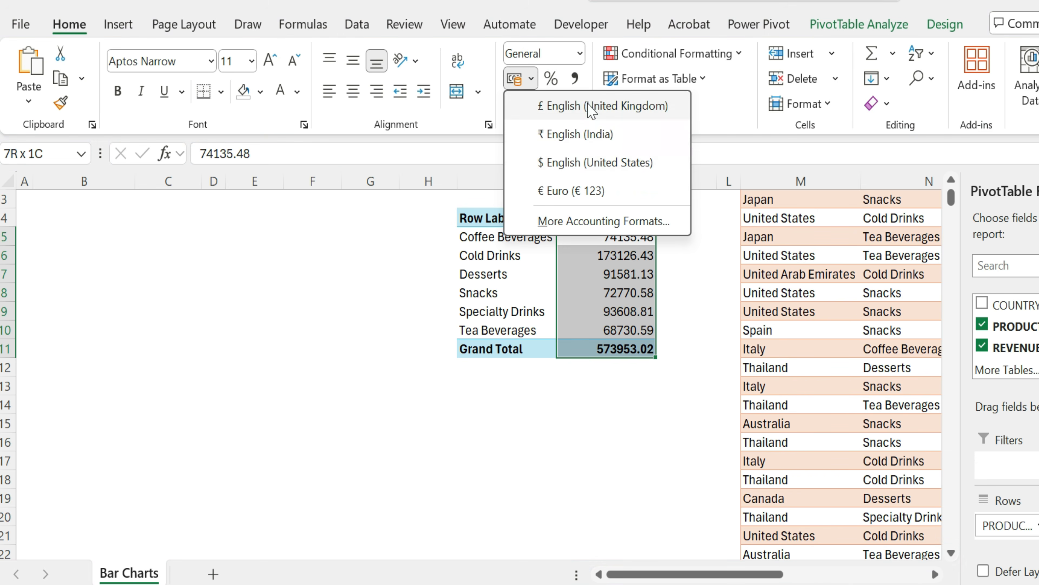
{"action": "left_click", "coordinate": [580, 163]}
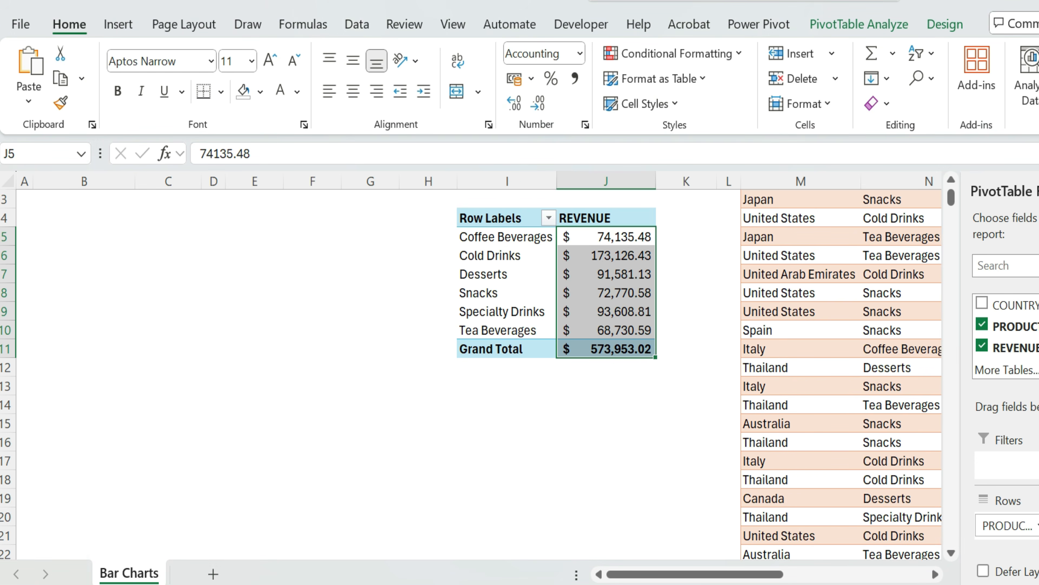
{"action": "double_click", "coordinate": [540, 109]}
Step: Copy the whole PivotTable, including headers and Grand Total, and paste it as values only starting at cell I13
{"action": "scroll", "coordinate": [655, 179], "scroll_direction": "up", "scroll_amount": 1}
{"action": "left_click_drag", "start_coordinate": [491, 248], "coordinate": [598, 380]}
{"action": "key", "text": "ctrl+c"}
{"action": "left_click", "coordinate": [512, 414]}
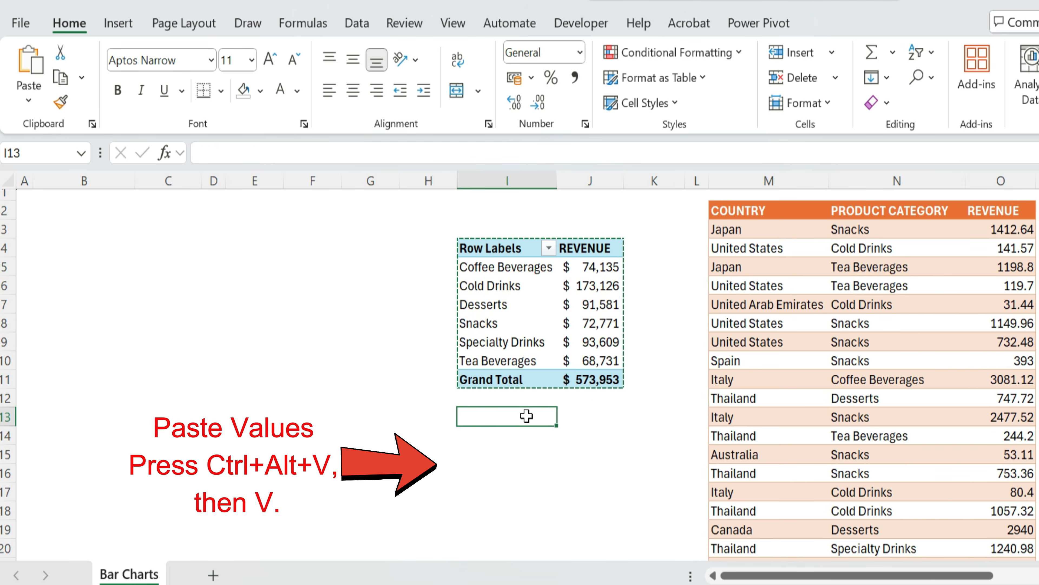
{"action": "key", "text": "ctrl+alt+v"}
{"action": "key", "text": "v"}
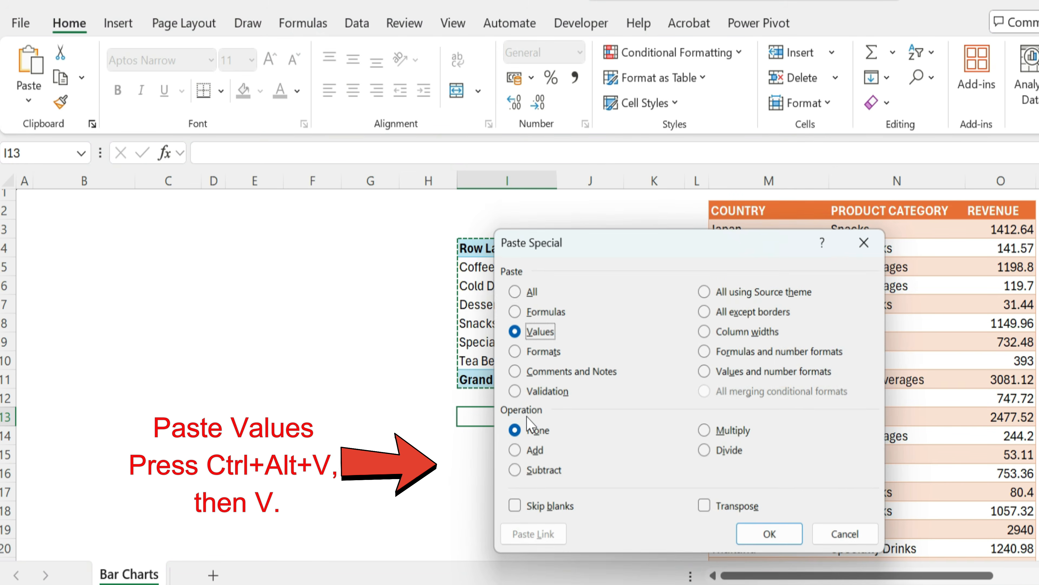
{"action": "key", "text": "Return"}
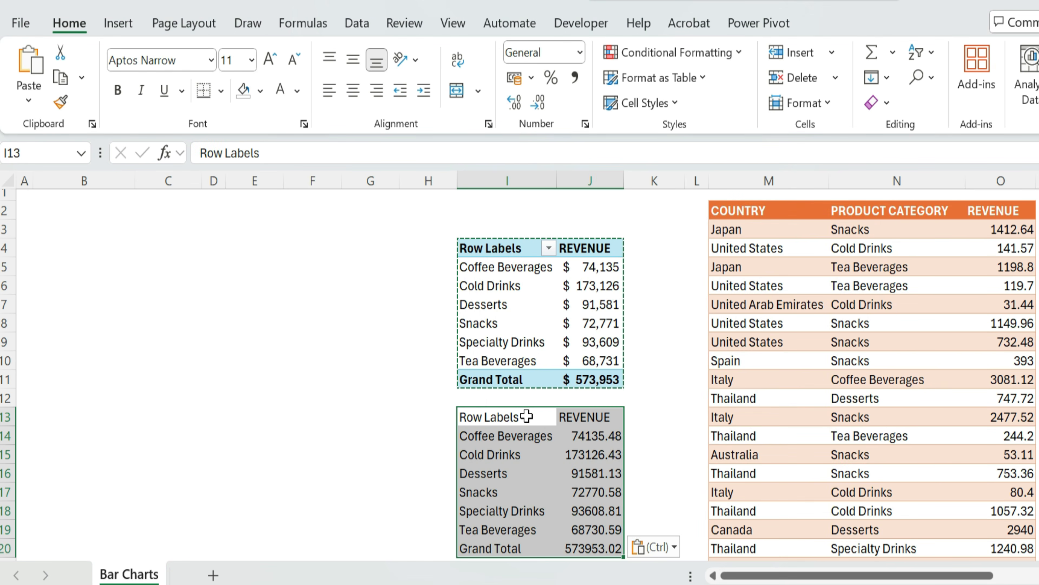
{"action": "key", "text": "Escape"}
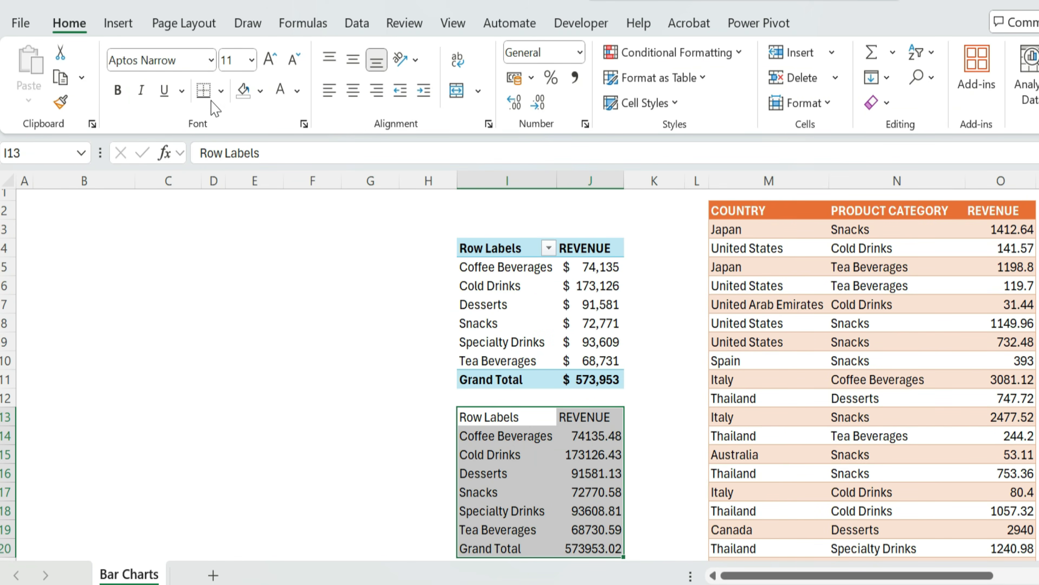
Step: Apply outline and inside borders to the pasted table in I13:J20
{"action": "key", "text": "ctrl+1"}
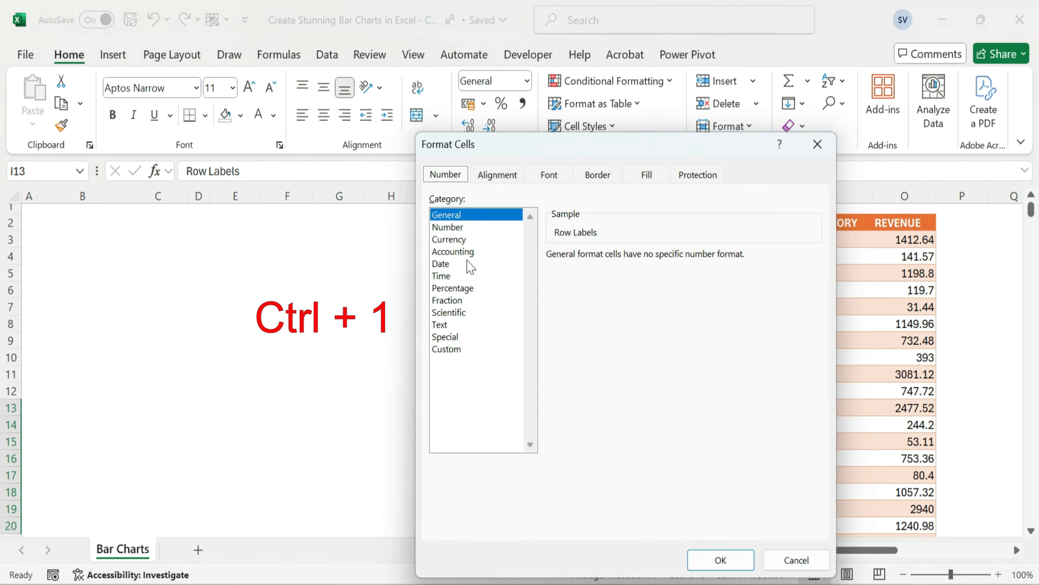
{"action": "left_click", "coordinate": [598, 174]}
{"action": "left_click", "coordinate": [655, 228]}
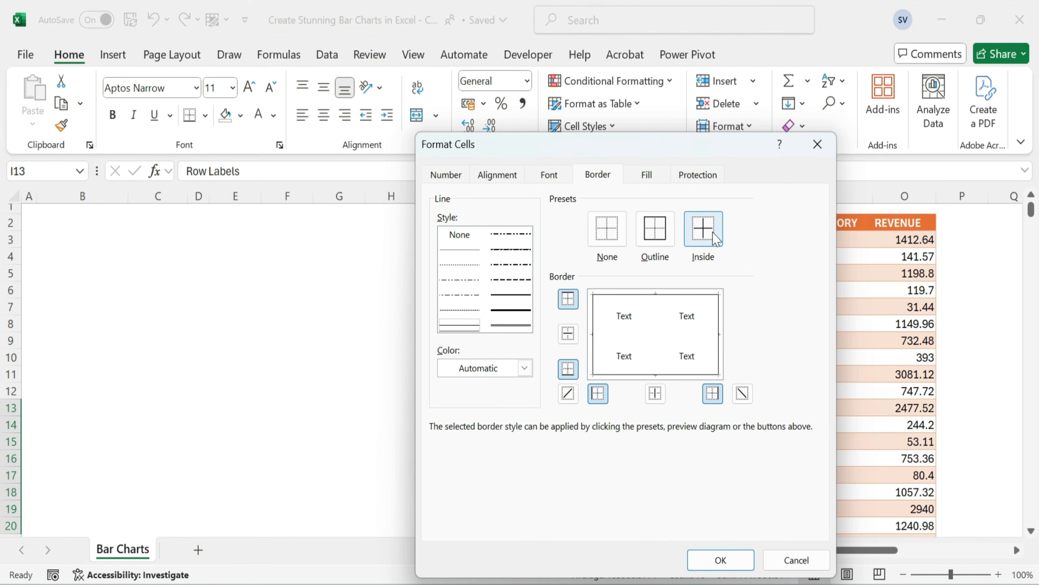
{"action": "left_click", "coordinate": [726, 558]}
Step: Change the header in cell I13 to Product
{"action": "left_click", "coordinate": [448, 412]}
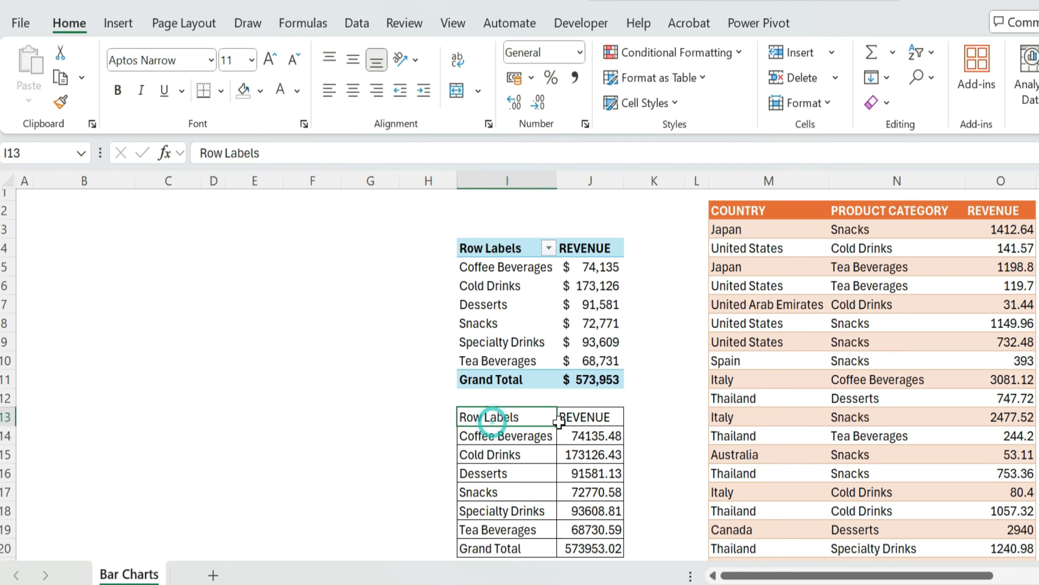
{"action": "key", "text": "F2"}
{"action": "key", "text": "shift+Home"}
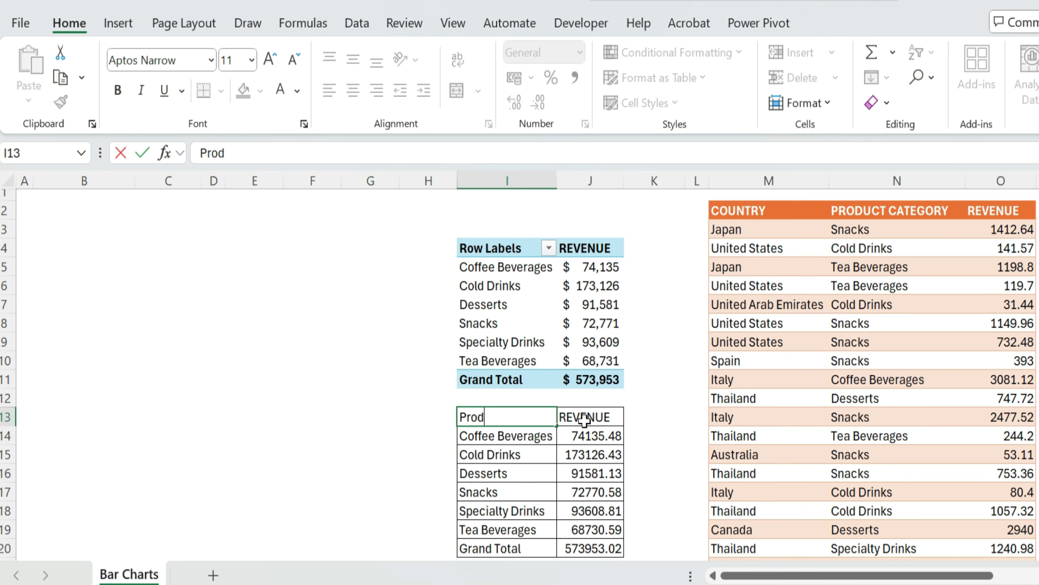
{"action": "type", "text": "Product"}
Step: Give the header cells I13:J13 a dark teal fill and bold white text
{"action": "left_click", "coordinate": [584, 419], "text": "shift"}
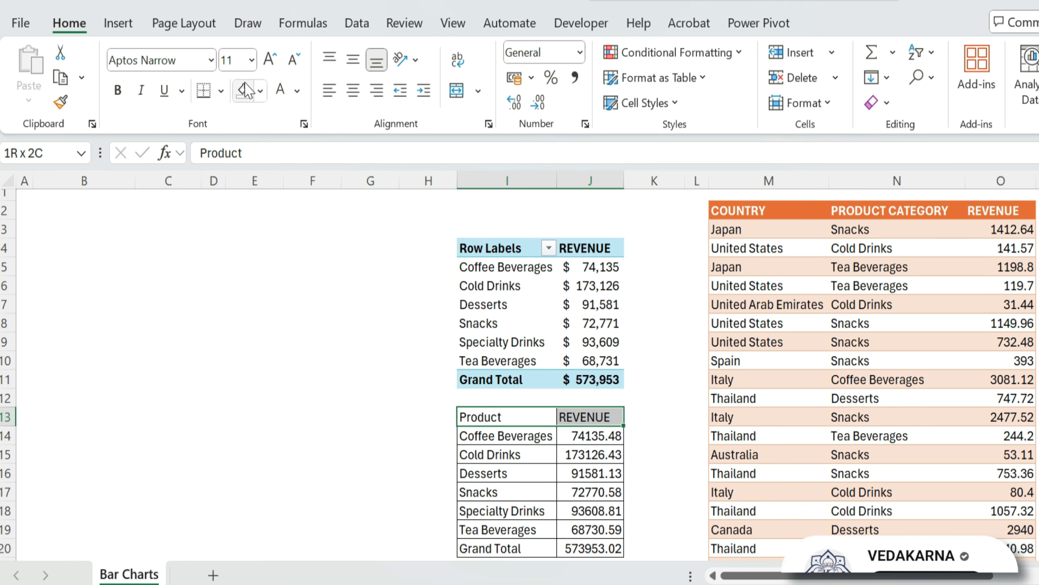
{"action": "left_click", "coordinate": [261, 91]}
{"action": "left_click", "coordinate": [347, 186]}
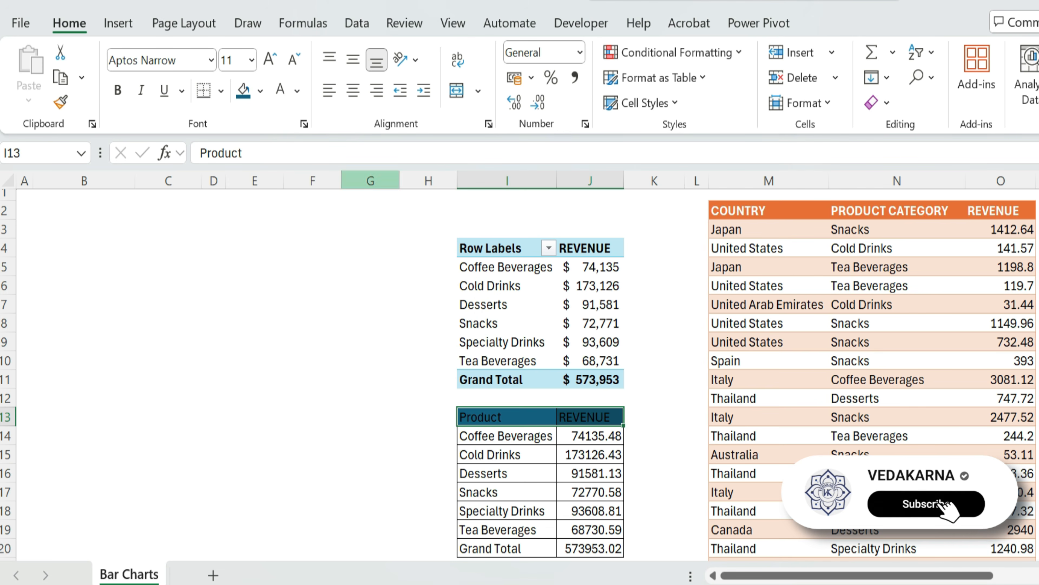
{"action": "left_click", "coordinate": [280, 89]}
Step: Format J14:J20 as US dollar accounting with no decimal places and autofit column J to the values
{"action": "left_click", "coordinate": [587, 450]}
{"action": "left_click_drag", "start_coordinate": [585, 436], "coordinate": [599, 549]}
{"action": "left_click", "coordinate": [531, 77]}
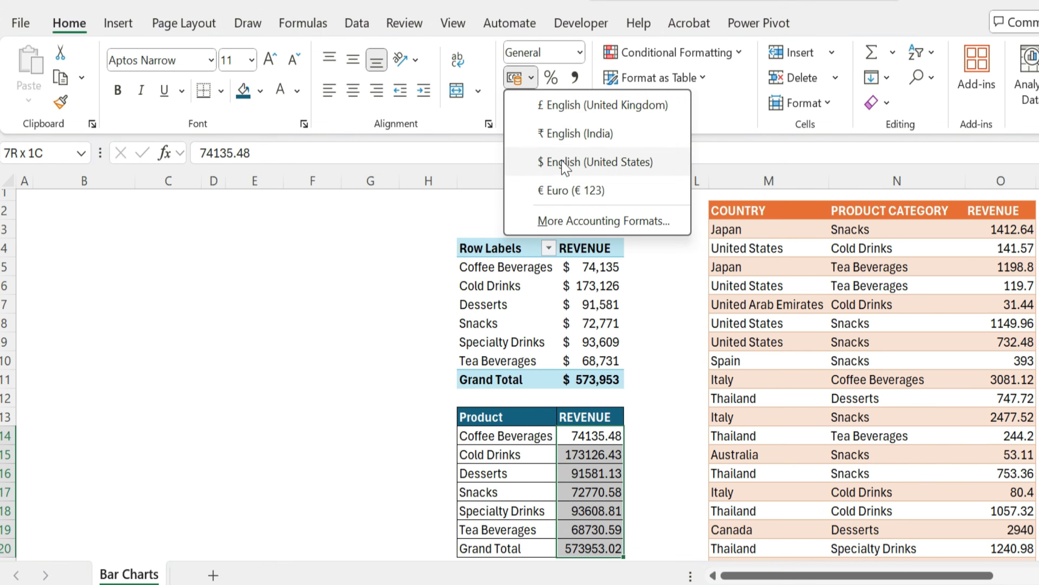
{"action": "left_click", "coordinate": [594, 161]}
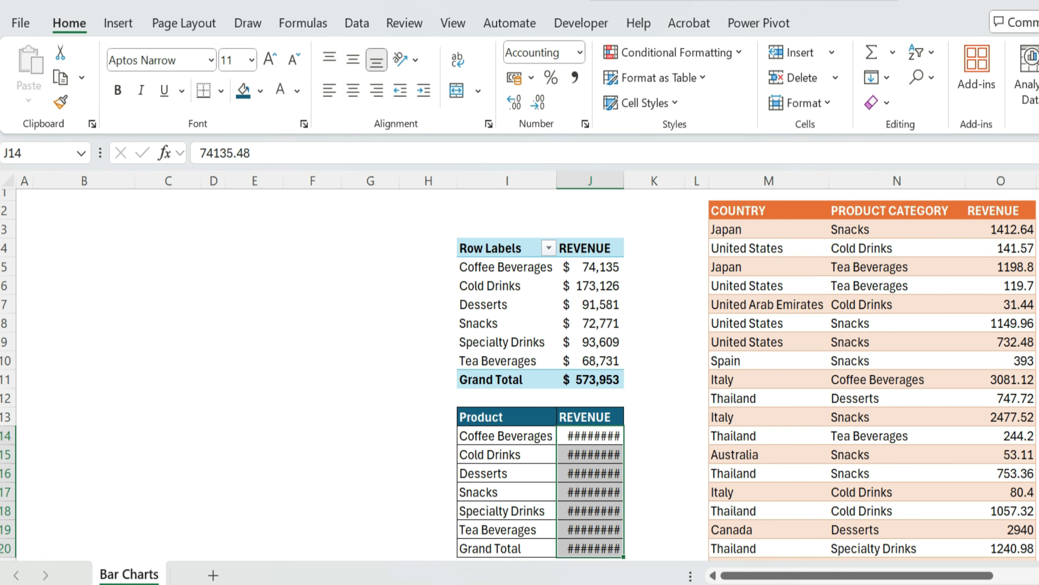
{"action": "double_click", "coordinate": [624, 178]}
{"action": "left_click", "coordinate": [545, 109]}
{"action": "left_click", "coordinate": [545, 108]}
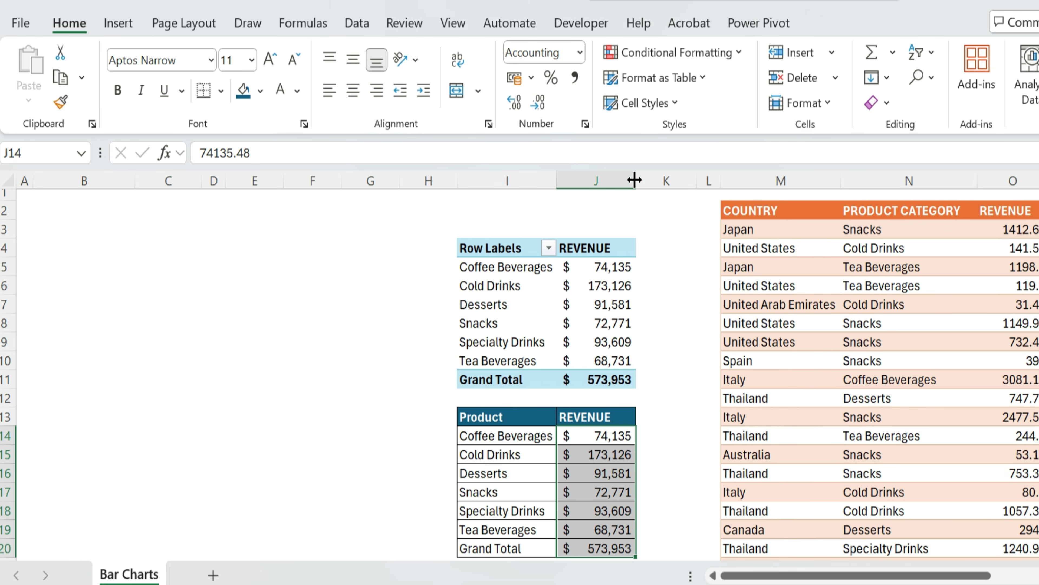
{"action": "double_click", "coordinate": [631, 179]}
Step: Enter the header Vis in cell K13 and apply the REVENUE header's formatting to it
{"action": "left_click", "coordinate": [668, 418]}
{"action": "type", "text": "Vis"}
{"action": "key", "text": "Left"}
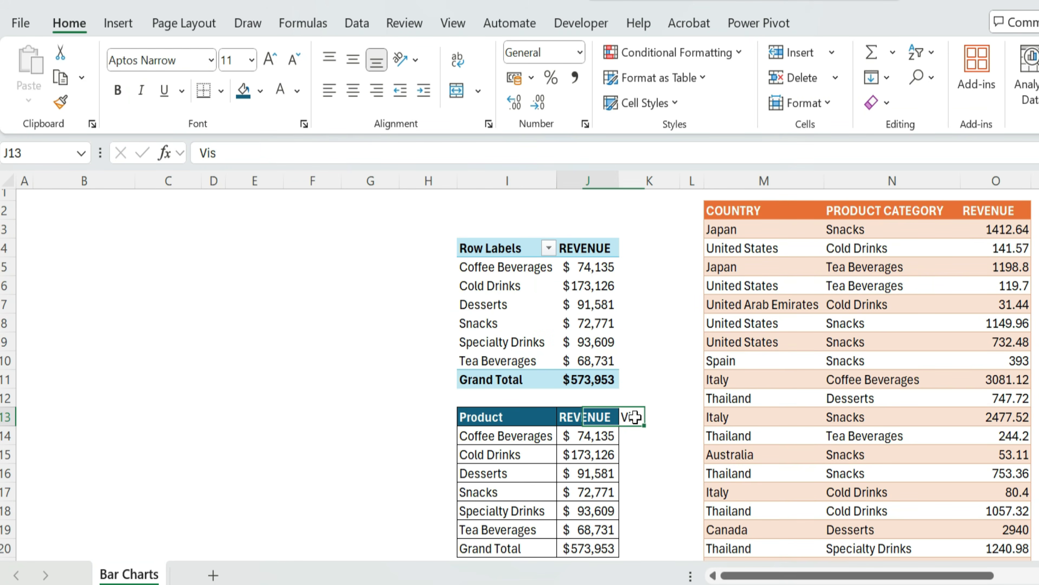
{"action": "key", "text": "Up"}
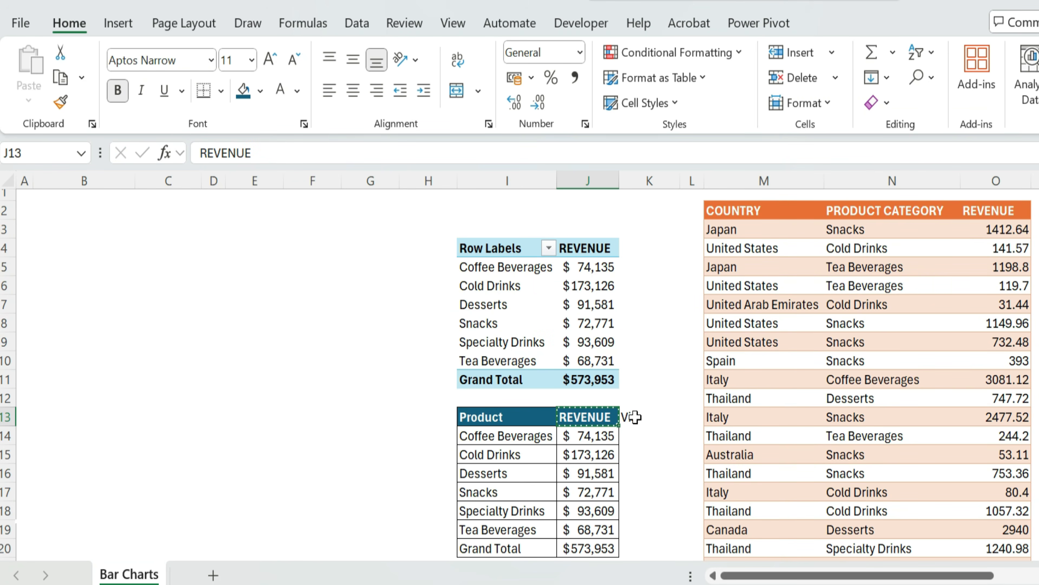
{"action": "key", "text": "alt+e"}
{"action": "key", "text": "Return"}
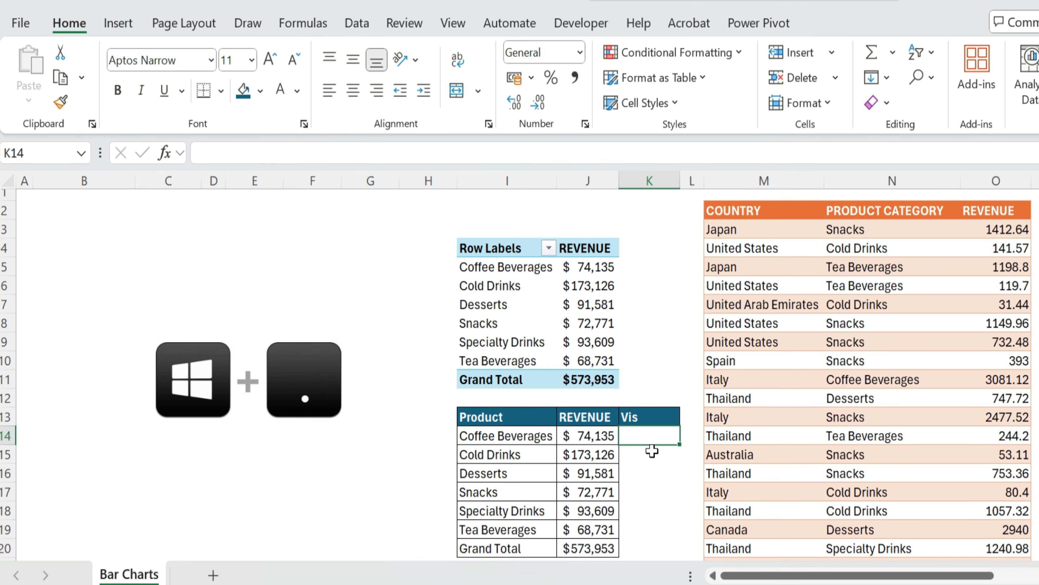
Step: Insert hamburger, hot beverage, tropical drink, bubble tea, ice cream and beer mug emojis into cell K14
{"action": "key", "text": "super+period"}
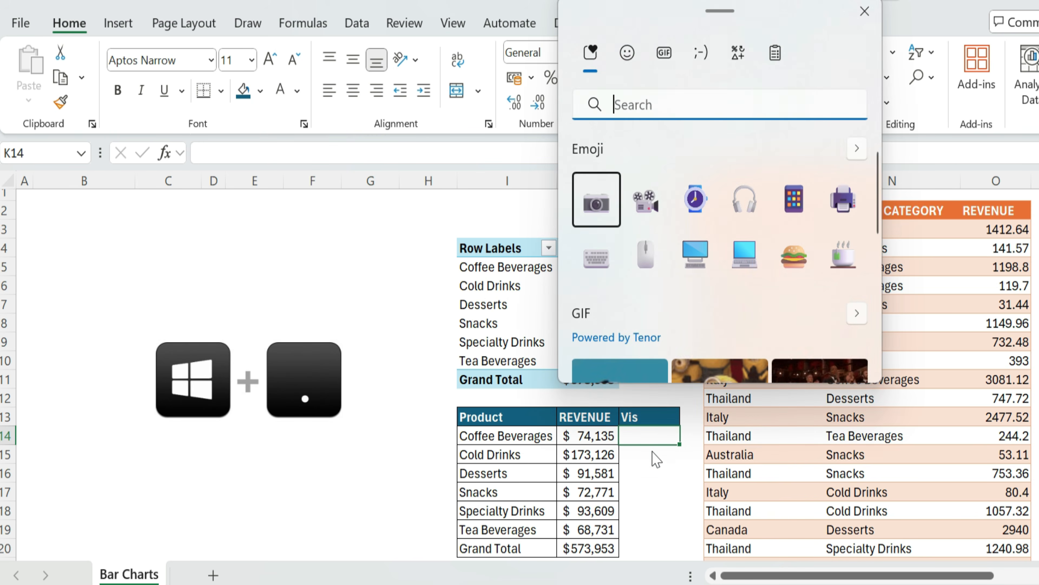
{"action": "left_click", "coordinate": [857, 148]}
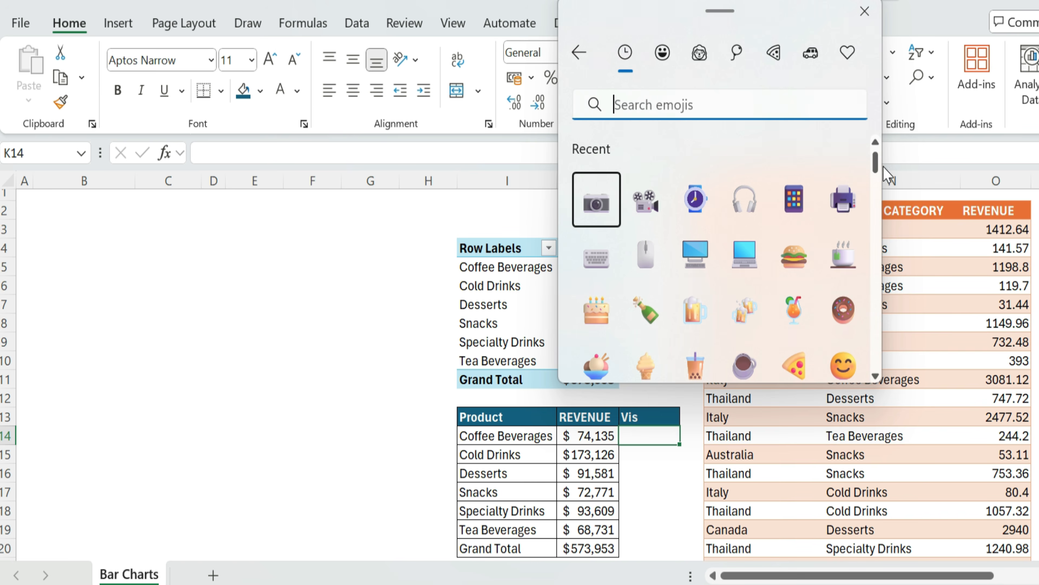
{"action": "left_click", "coordinate": [796, 258]}
{"action": "left_click", "coordinate": [846, 265]}
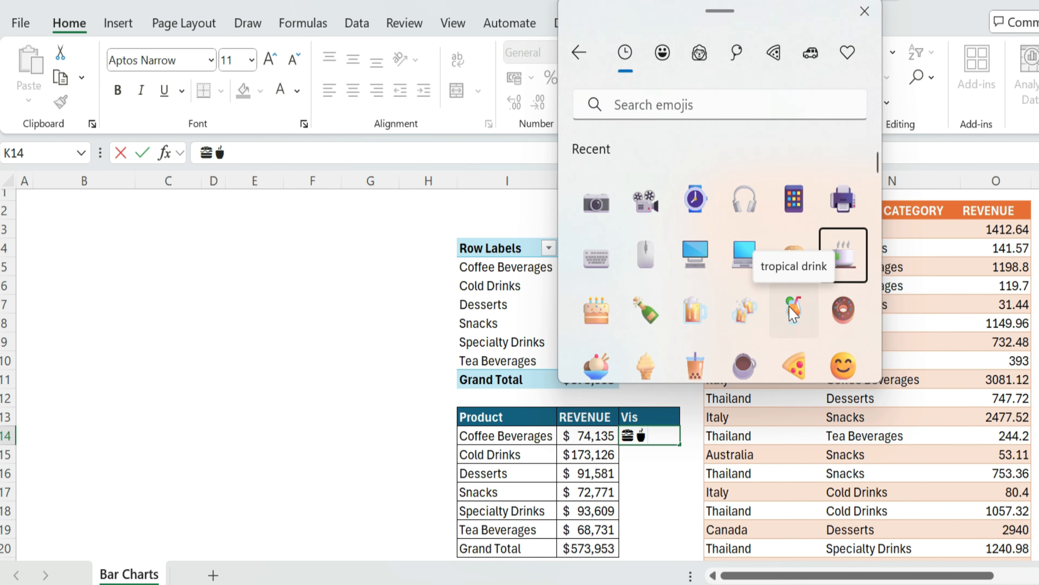
{"action": "left_click", "coordinate": [794, 313]}
{"action": "left_click", "coordinate": [694, 366]}
{"action": "left_click", "coordinate": [596, 364]}
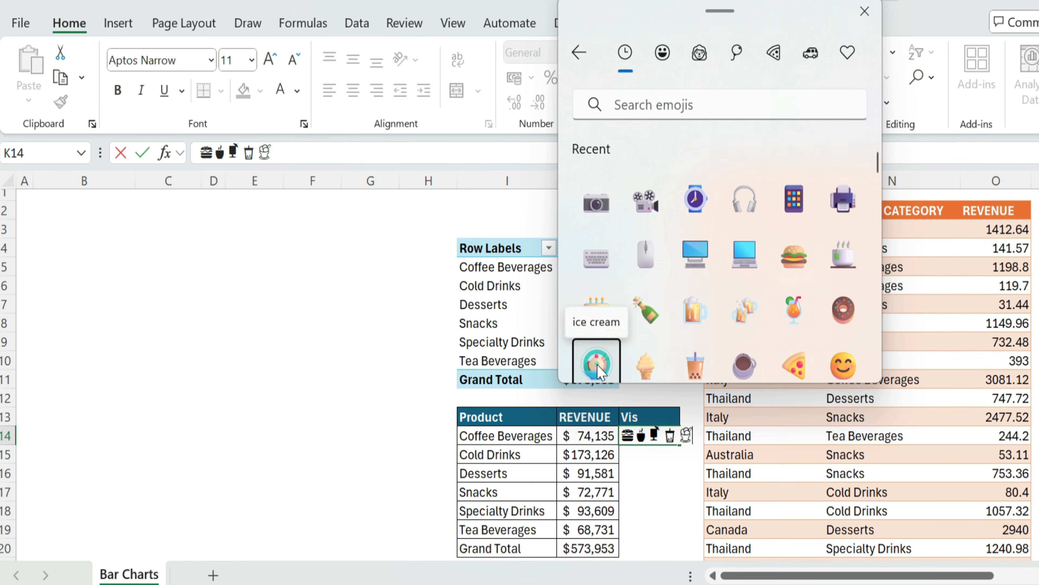
{"action": "left_click", "coordinate": [695, 312]}
{"action": "key", "text": "Escape"}
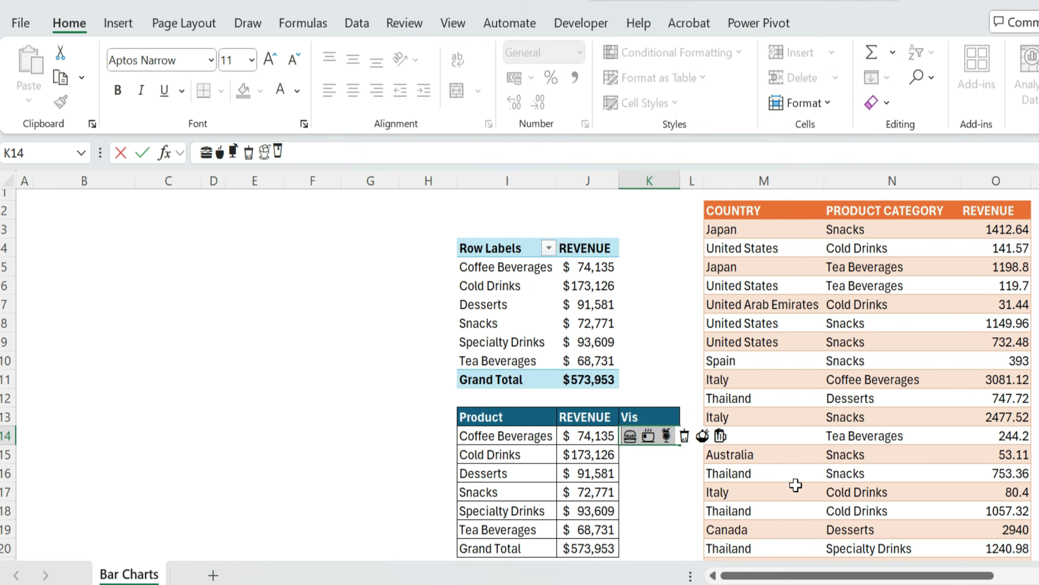
Step: Move the hamburger emoji from K14 to K17, and the hot beverage and tropical drink emojis to K18
{"action": "key", "text": "ctrl+x"}
{"action": "key", "text": "Down"}
{"action": "key", "text": "Down"}
{"action": "key", "text": "Down"}
{"action": "key", "text": "ctrl+v"}
{"action": "key", "text": "Up"}
{"action": "key", "text": "Up"}
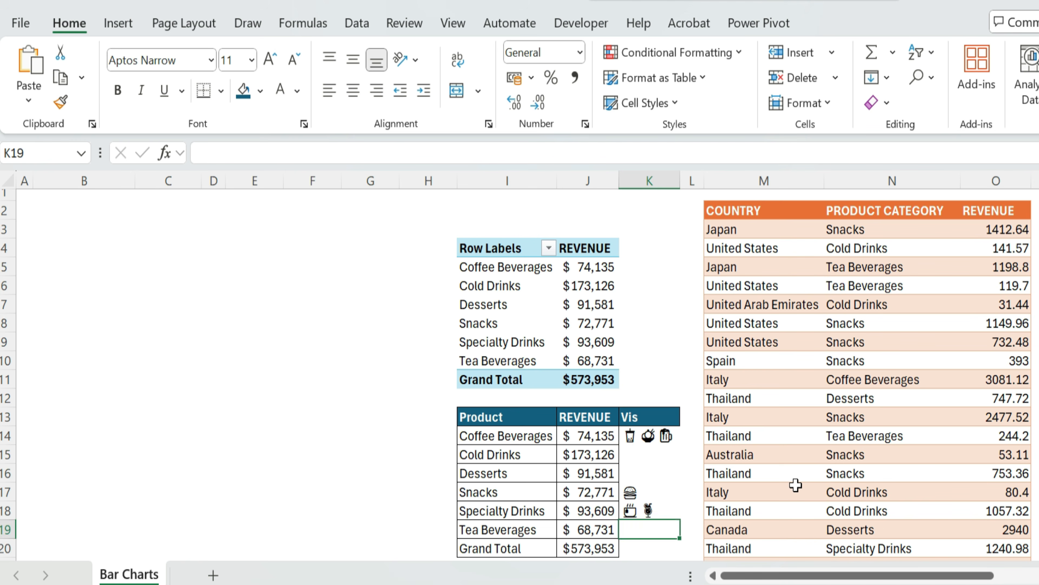
Step: Rearrange the emojis so tropical drink is in K15, ice cream in K16 and beer mug in K18, leaving bubble tea in K14
{"action": "key", "text": "Up"}
{"action": "key", "text": "Up"}
{"action": "key", "text": "Up"}
{"action": "key", "text": "Up"}
{"action": "key", "text": "Down"}
{"action": "key", "text": "Up"}
{"action": "key", "text": "ctrl+v"}
{"action": "key", "text": "Down"}
{"action": "key", "text": "Down"}
{"action": "key", "text": "Up"}
{"action": "key", "text": "F2"}
{"action": "key", "text": "shift+Left"}
{"action": "key", "text": "ctrl+x"}
{"action": "key", "text": "Return"}
{"action": "key", "text": "Down"}
{"action": "key", "text": "F2"}
{"action": "key", "text": "ctrl+v"}
{"action": "key", "text": "Return"}
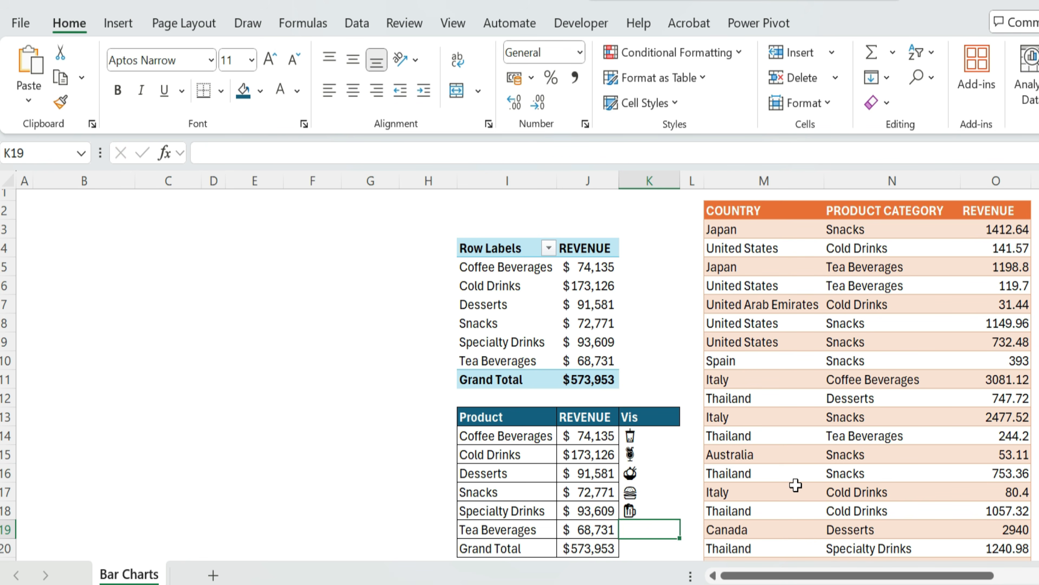
Step: Place the hot beverage emoji in K19 and remove the Grand Total row from the pasted table
{"action": "key", "text": "Down"}
{"action": "key", "text": "Left"}
{"action": "key", "text": "Left"}
Step: Apply outline and inside borders to the Vis column in K13:K19 and autofit column K
{"action": "key", "text": "ctrl+shift+Down"}
{"action": "key", "text": "ctrl+1"}
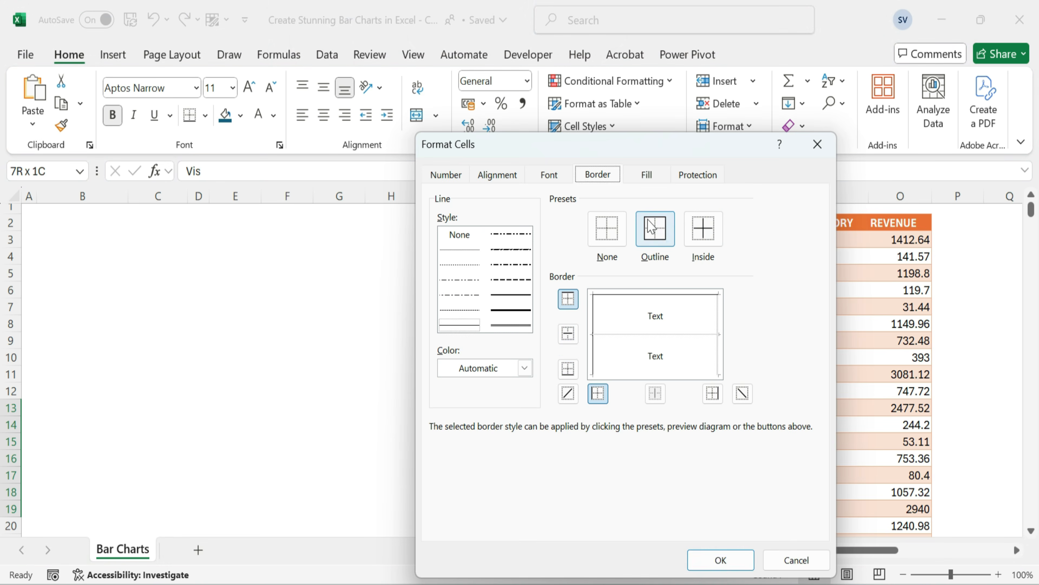
{"action": "left_click", "coordinate": [735, 569]}
{"action": "double_click", "coordinate": [616, 200]}
{"action": "left_click", "coordinate": [737, 307]}
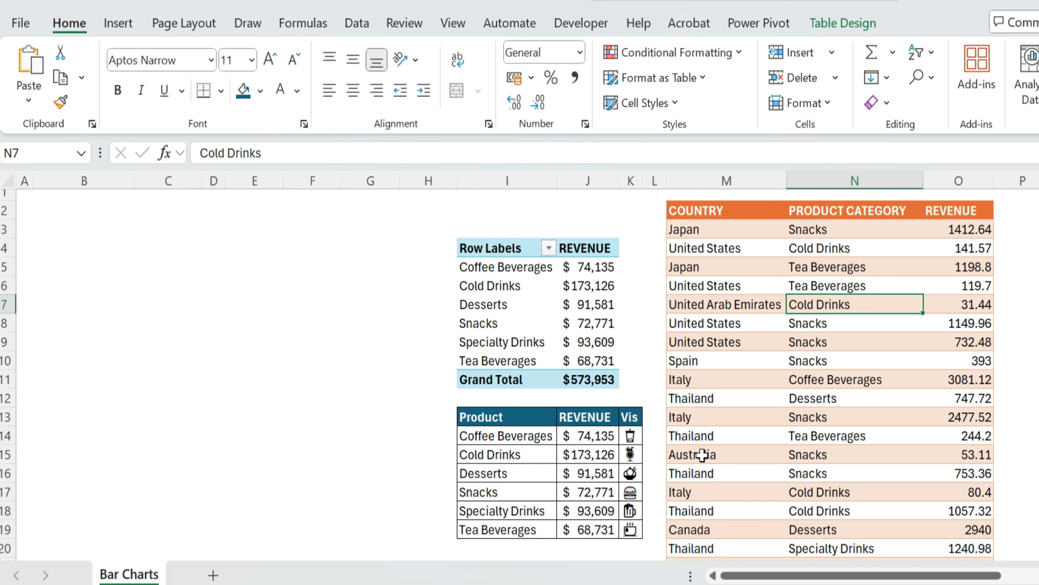
Step: Insert the recommended clustered column chart from the Product and REVENUE data in I13:J19 and place it over columns B to H
{"action": "left_click_drag", "start_coordinate": [463, 412], "coordinate": [573, 508]}
{"action": "left_click", "coordinate": [112, 55]}
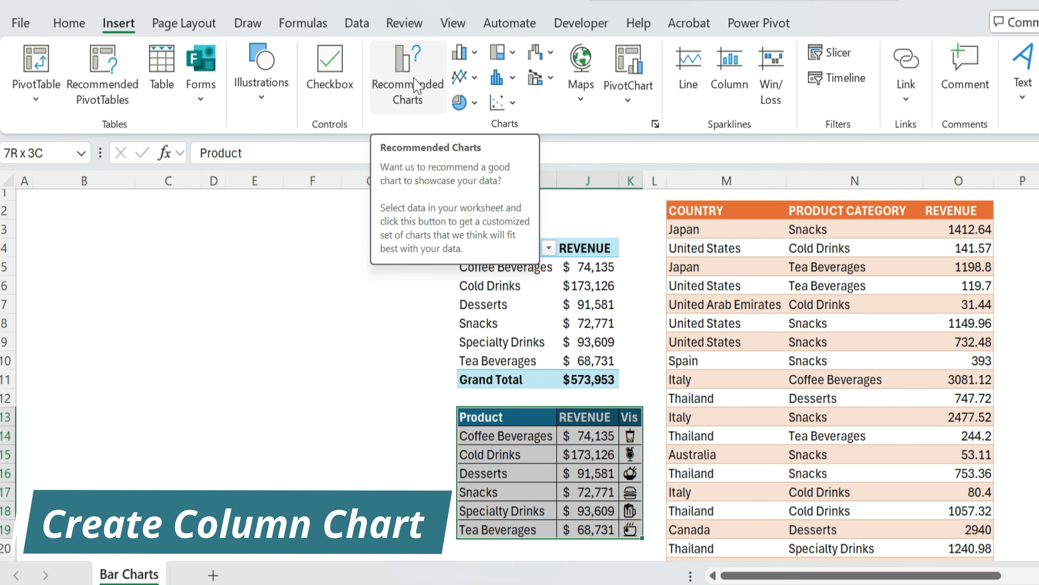
{"action": "left_click_drag", "start_coordinate": [508, 418], "coordinate": [596, 528]}
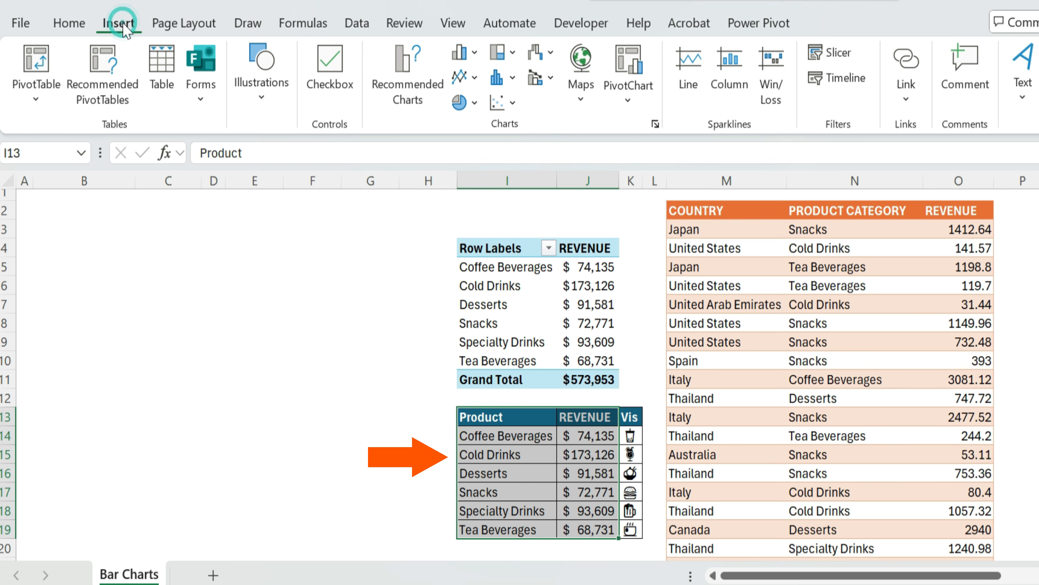
{"action": "left_click", "coordinate": [409, 82]}
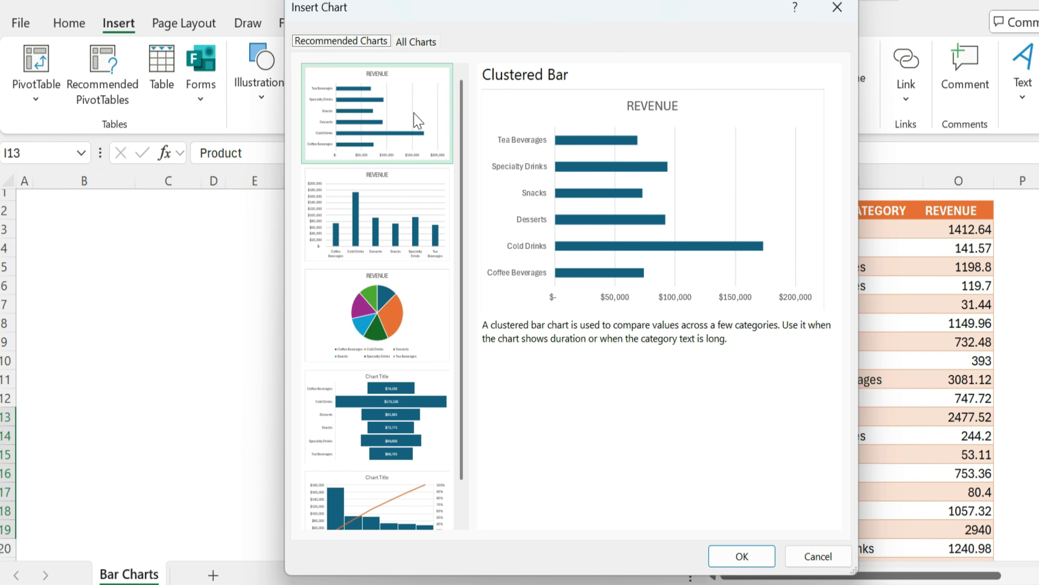
{"action": "left_click", "coordinate": [387, 203]}
{"action": "left_click", "coordinate": [742, 556]}
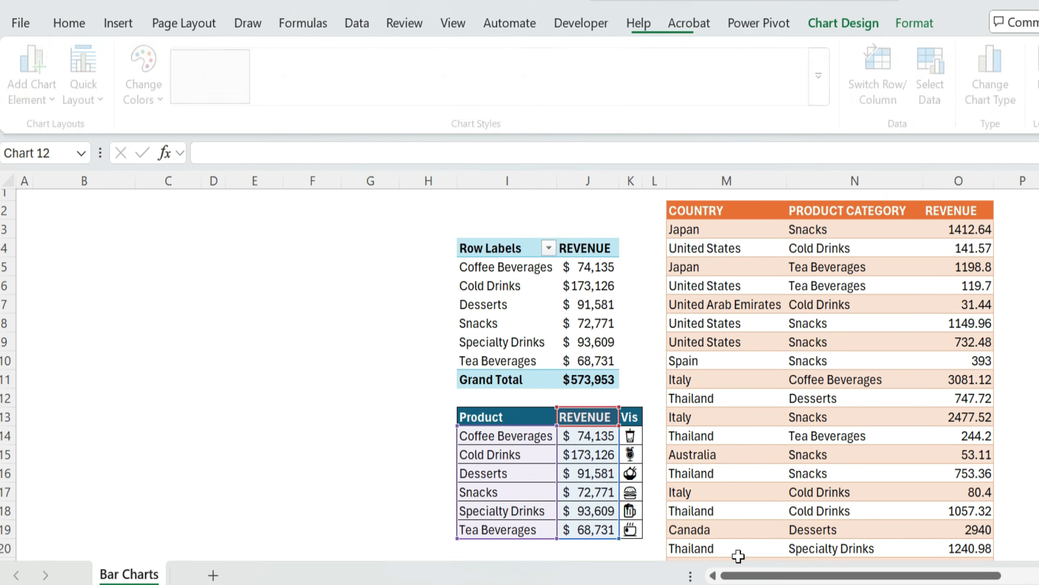
{"action": "left_click_drag", "start_coordinate": [464, 258], "coordinate": [169, 278]}
Step: Delete the vertical axis and the horizontal gridlines from the revenue column chart
{"action": "left_click", "coordinate": [73, 387]}
{"action": "key", "text": "Delete"}
{"action": "left_click", "coordinate": [204, 363]}
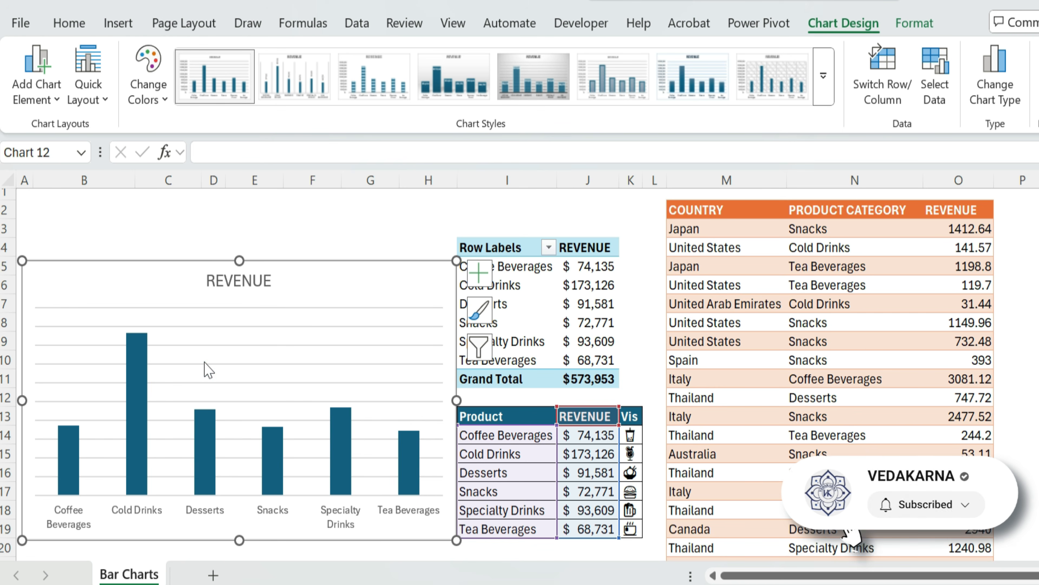
{"action": "left_click", "coordinate": [205, 363]}
{"action": "key", "text": "Delete"}
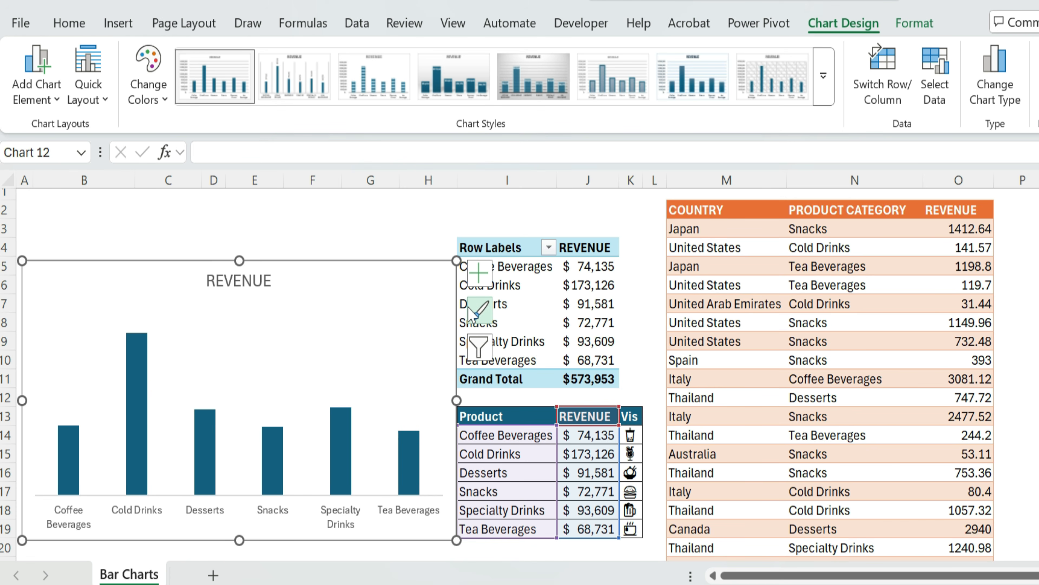
Step: Add a data table to the revenue column chart
{"action": "left_click", "coordinate": [480, 281]}
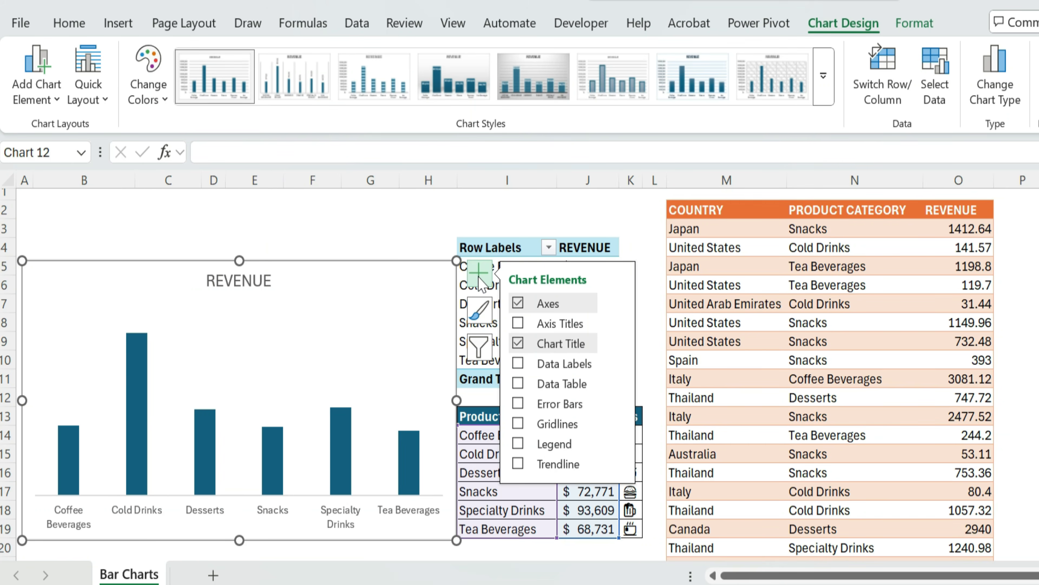
{"action": "left_click", "coordinate": [519, 384]}
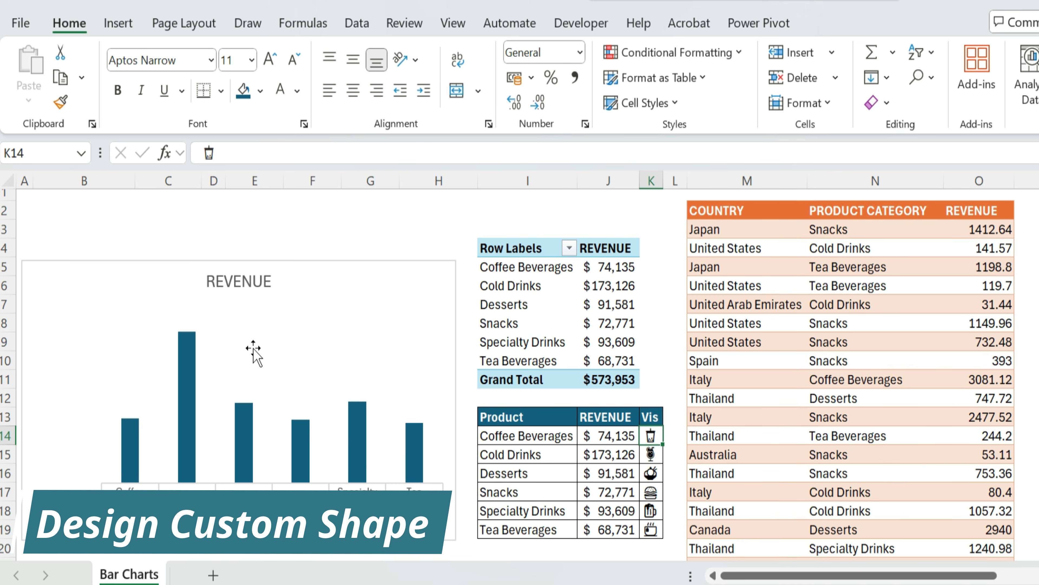
Step: Draw a flat, wide cylinder from the Flowchart can shape in the empty cells beside the source table, around columns P to R, rows 9 to 10
{"action": "scroll", "coordinate": [877, 297], "scroll_direction": "right", "scroll_amount": 3}
{"action": "left_click", "coordinate": [877, 298]}
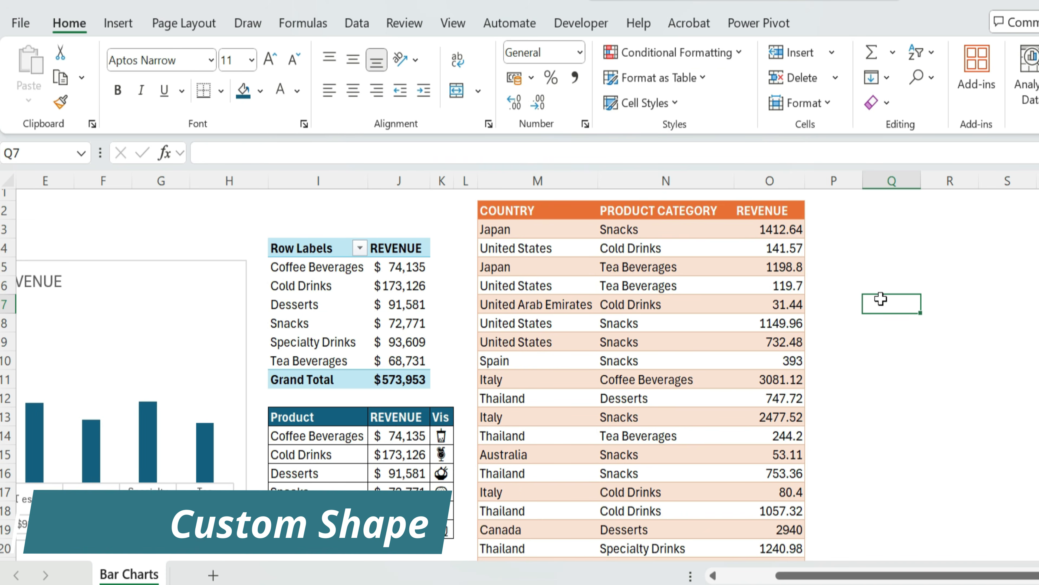
{"action": "left_click", "coordinate": [117, 23]}
{"action": "left_click", "coordinate": [257, 88]}
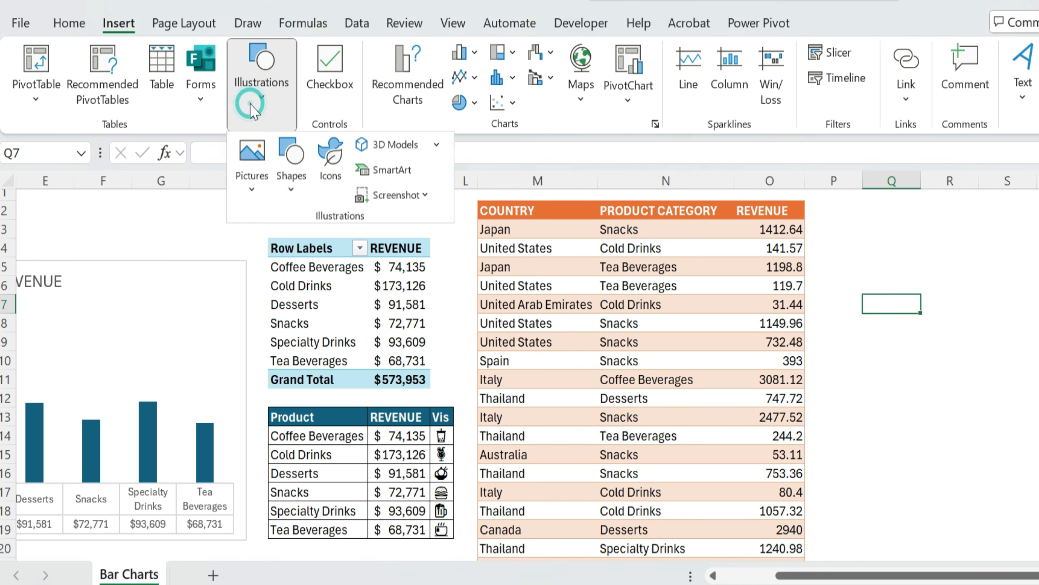
{"action": "left_click", "coordinate": [292, 192]}
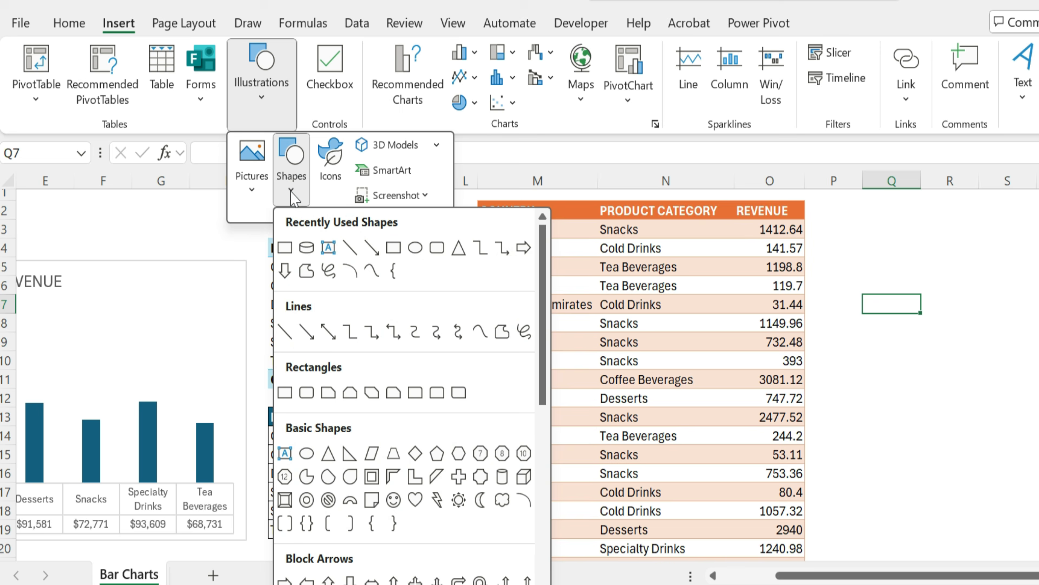
{"action": "left_click", "coordinate": [303, 248]}
{"action": "left_click_drag", "start_coordinate": [859, 338], "coordinate": [964, 369]}
Step: Draw a narrow upright rectangle centred directly beneath the flat cylinder, reaching down to about row 16, as its stem
{"action": "left_click", "coordinate": [124, 24]}
{"action": "left_click", "coordinate": [258, 107]}
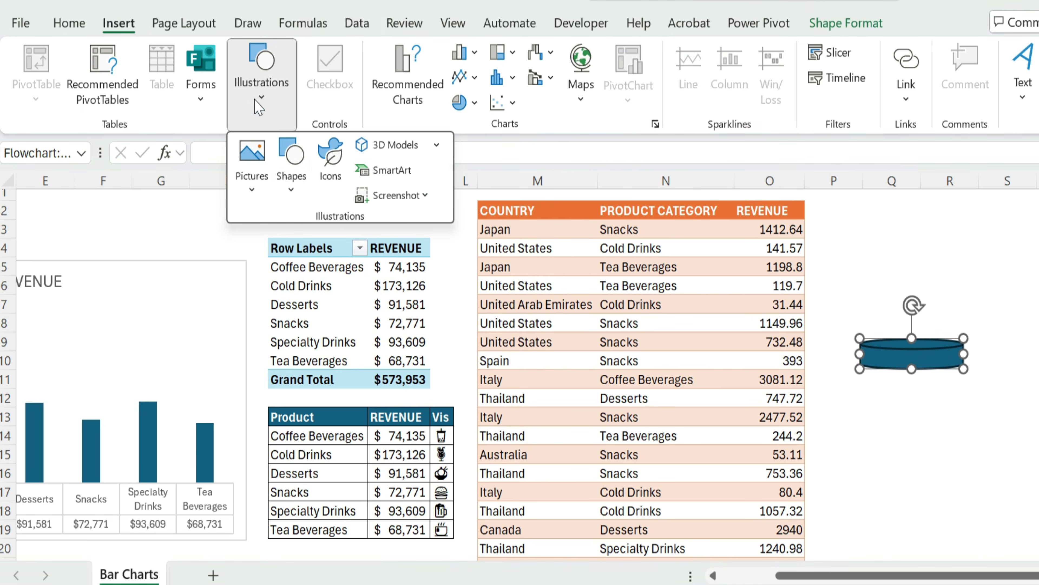
{"action": "left_click", "coordinate": [291, 190]}
{"action": "left_click", "coordinate": [285, 247]}
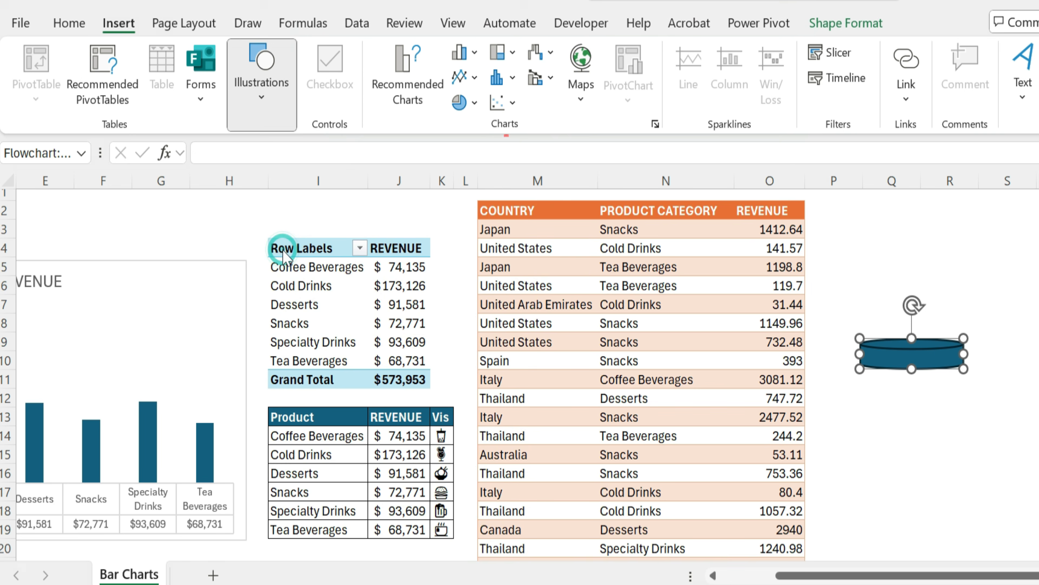
{"action": "left_click_drag", "start_coordinate": [896, 389], "coordinate": [929, 483]}
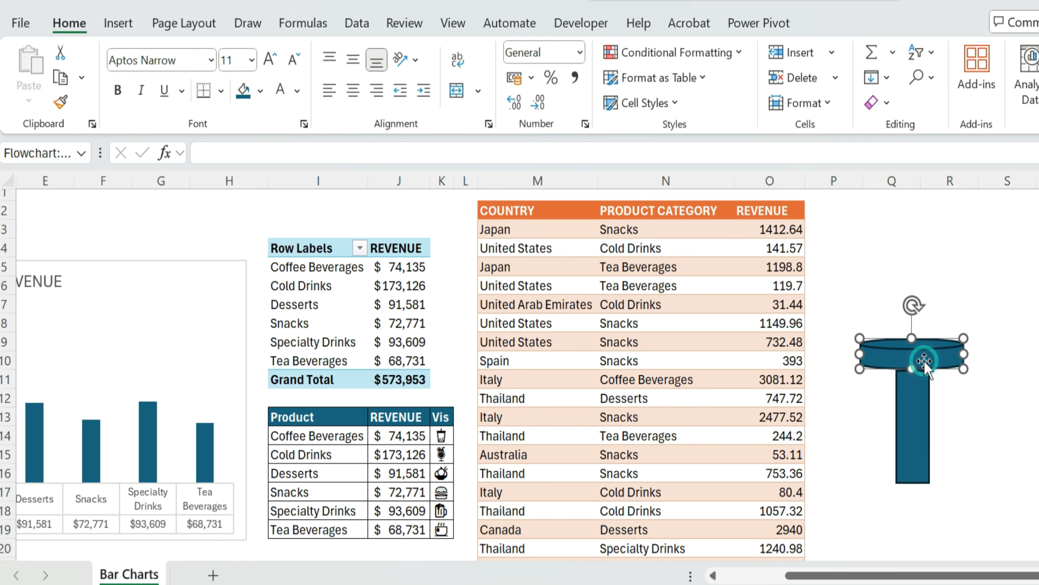
Step: Remove the outline from both the flat cylinder and the rectangular stem
{"action": "left_click", "coordinate": [921, 357], "text": "shift"}
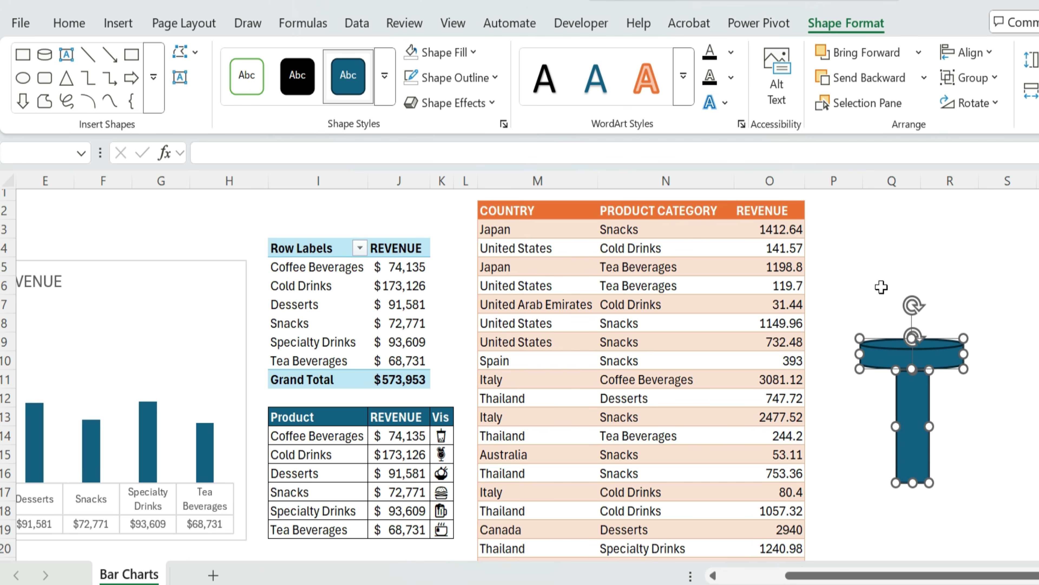
{"action": "left_click", "coordinate": [493, 77]}
{"action": "scroll", "coordinate": [491, 409], "scroll_direction": "down", "scroll_amount": 1}
{"action": "left_click", "coordinate": [460, 451]}
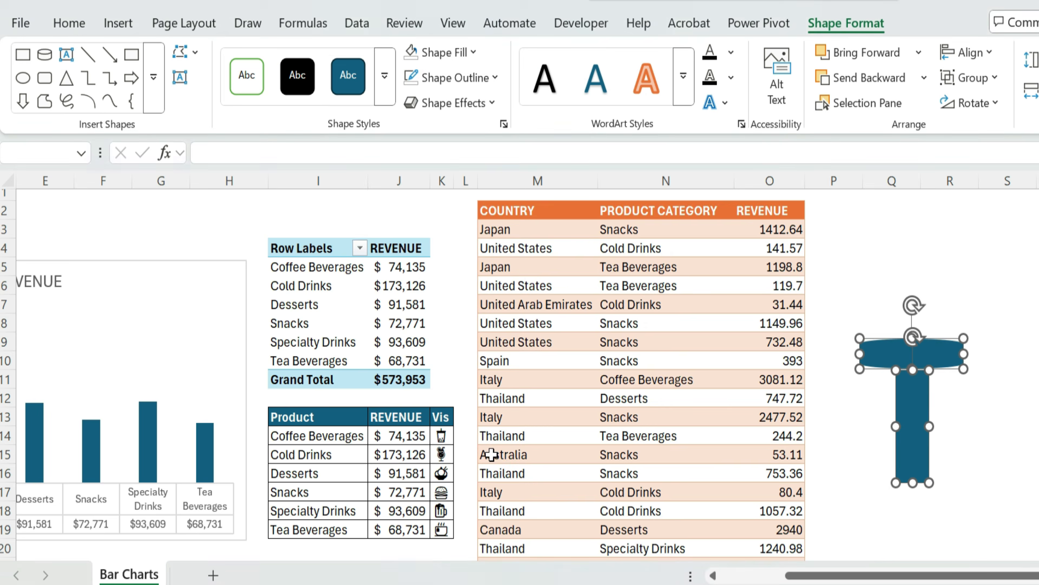
Step: Copy the wood texture picture and apply it to the rectangular stem as a picture or texture fill
{"action": "scroll", "coordinate": [840, 374], "scroll_direction": "right", "scroll_amount": 5}
{"action": "left_click", "coordinate": [840, 374]}
{"action": "left_click", "coordinate": [867, 297]}
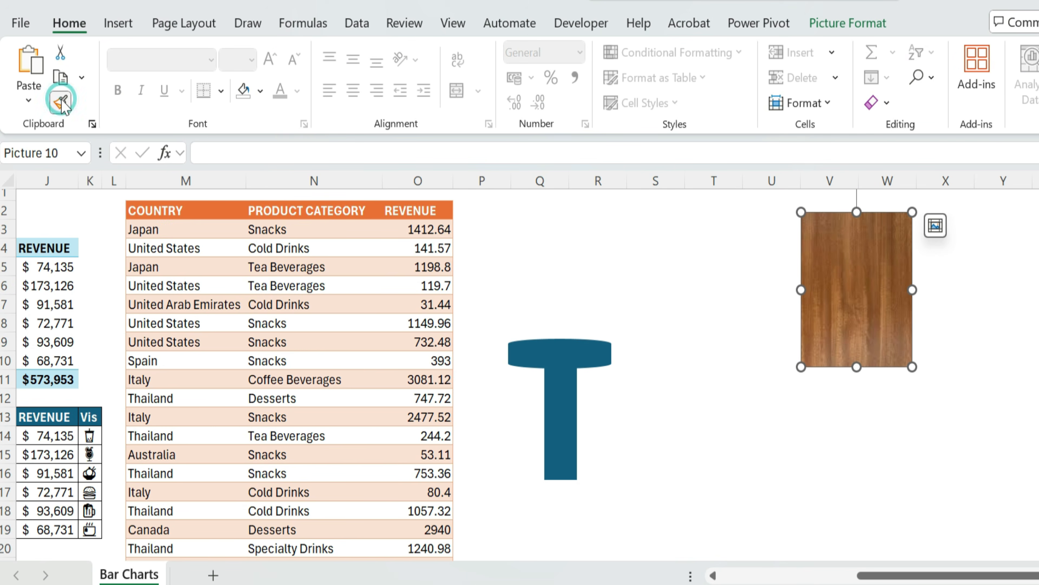
{"action": "left_click", "coordinate": [572, 403]}
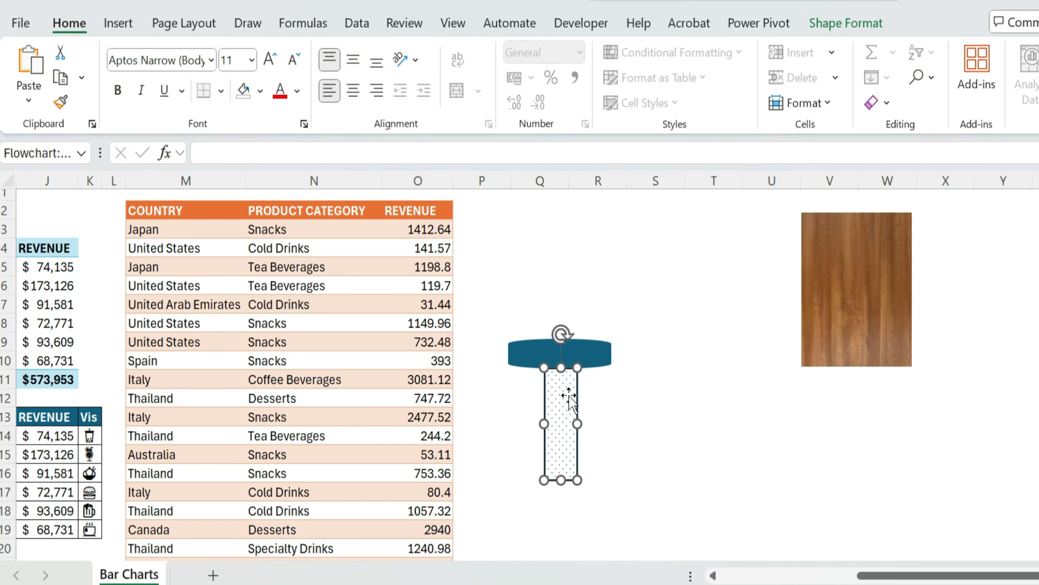
{"action": "right_click", "coordinate": [571, 403]}
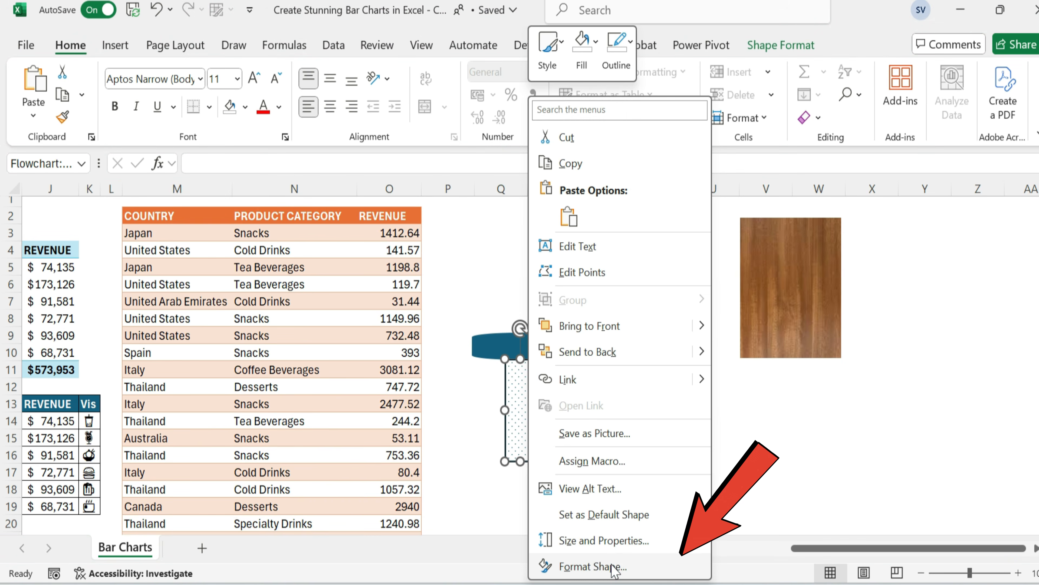
{"action": "left_click", "coordinate": [596, 564]}
{"action": "left_click", "coordinate": [951, 415]}
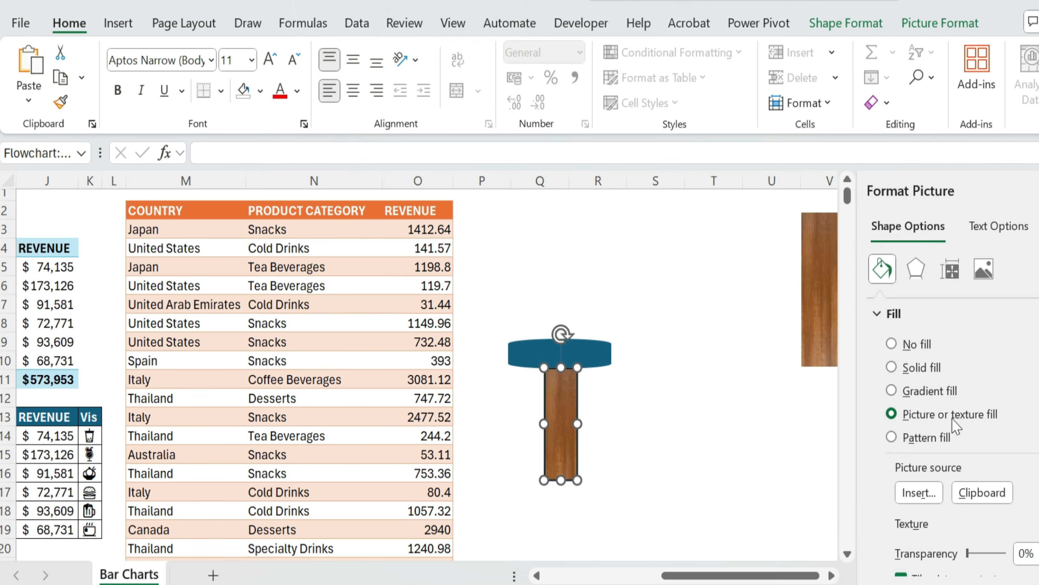
Step: Apply the same wood picture fill to the flat cylinder on top of the stem
{"action": "left_click", "coordinate": [615, 358]}
{"action": "left_click", "coordinate": [925, 417]}
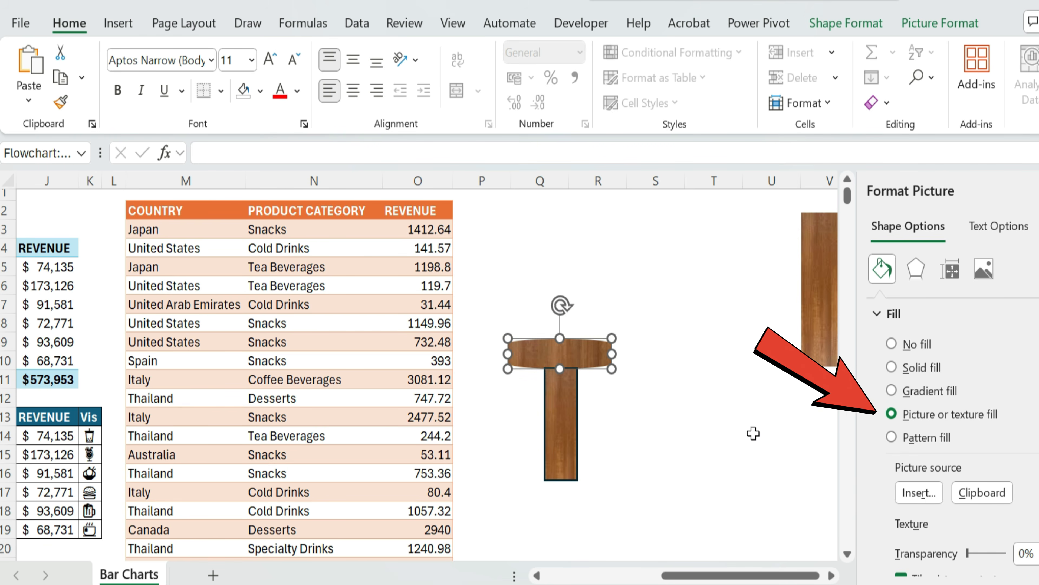
{"action": "left_click", "coordinate": [727, 430]}
{"action": "left_click", "coordinate": [714, 322]}
Step: Set the wood-filled stem to No Outline
{"action": "left_click", "coordinate": [560, 410]}
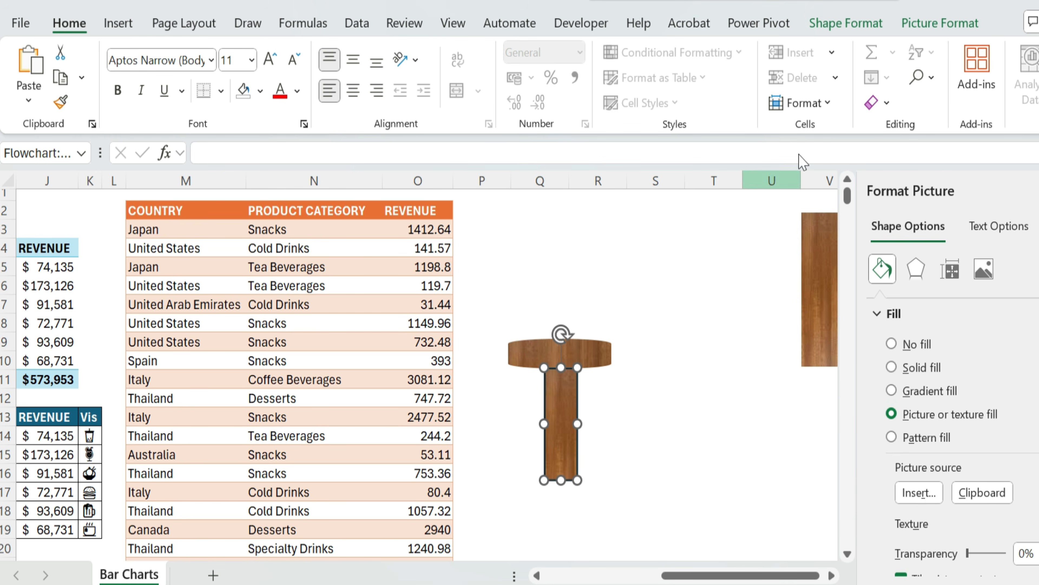
{"action": "left_click", "coordinate": [929, 27]}
{"action": "left_click", "coordinate": [824, 26]}
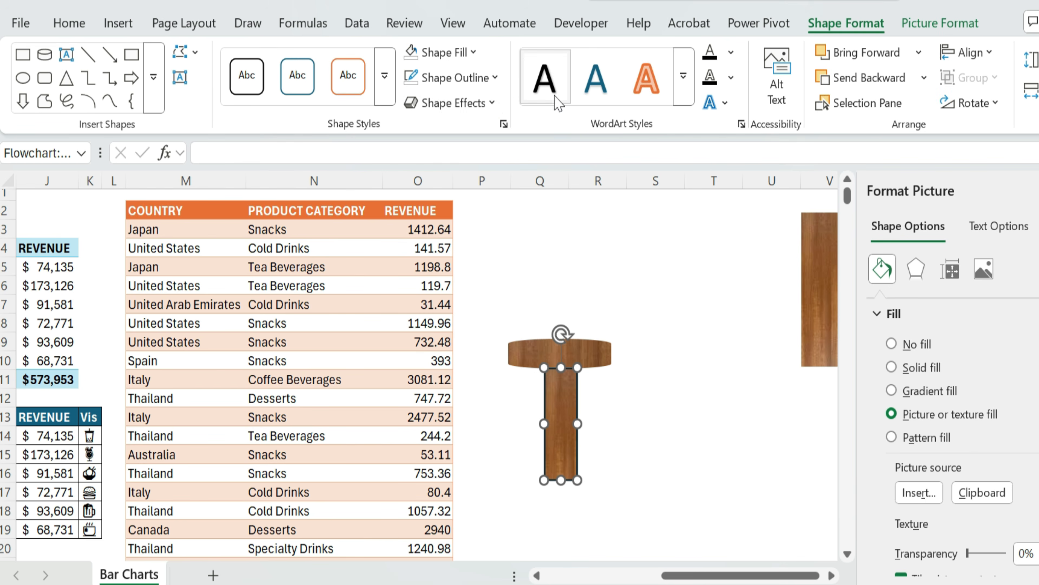
{"action": "left_click", "coordinate": [495, 76]}
{"action": "scroll", "coordinate": [490, 305], "scroll_direction": "down", "scroll_amount": 3}
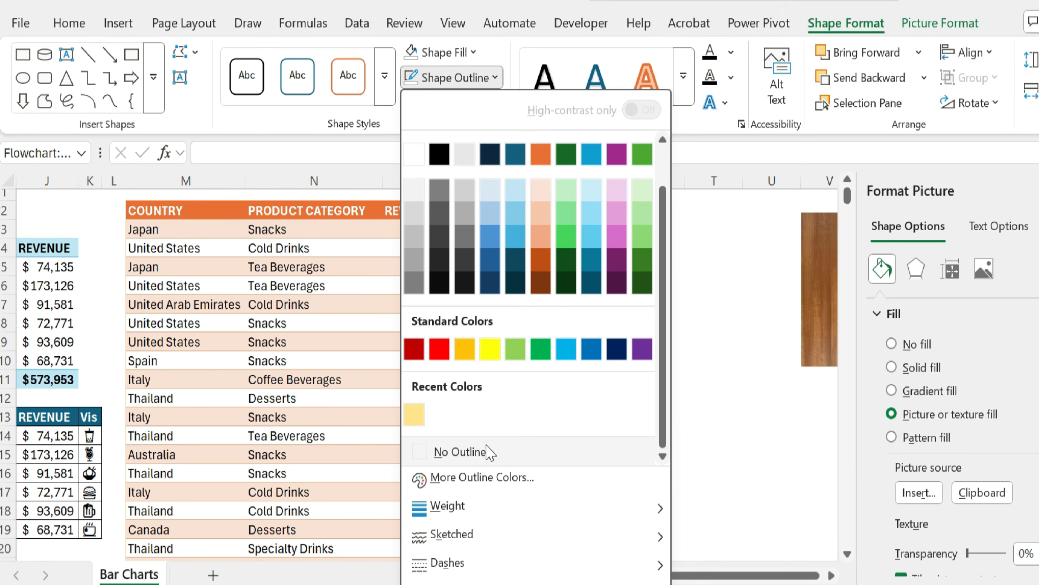
{"action": "left_click", "coordinate": [470, 448]}
{"action": "left_click", "coordinate": [685, 376]}
{"action": "left_click", "coordinate": [668, 429]}
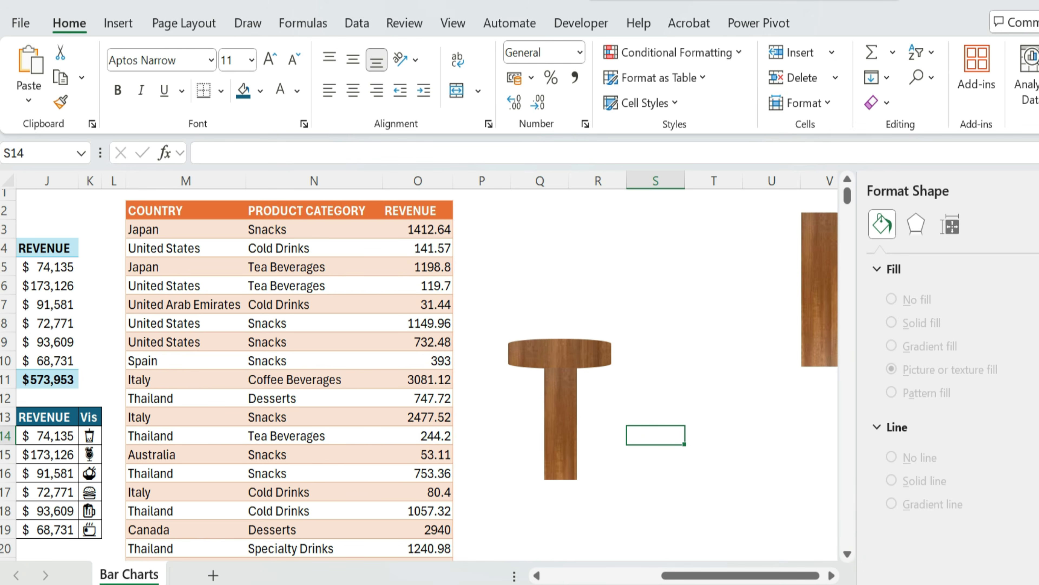
Step: Copy the wooden T-shaped stand and paste it onto the revenue chart's columns as their fill
{"action": "scroll", "coordinate": [870, 569], "scroll_direction": "left", "scroll_amount": 8}
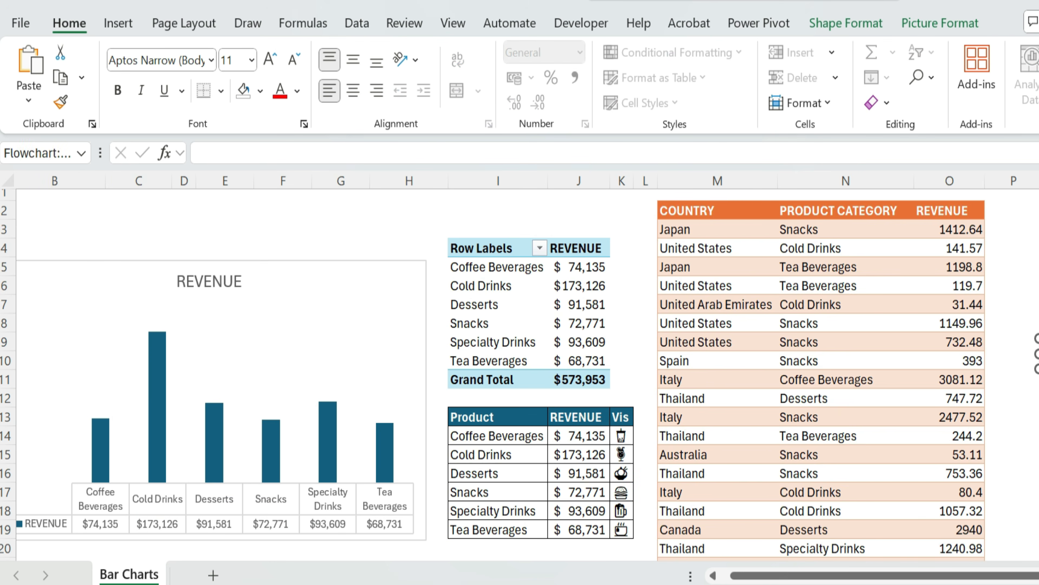
{"action": "left_click", "coordinate": [101, 437]}
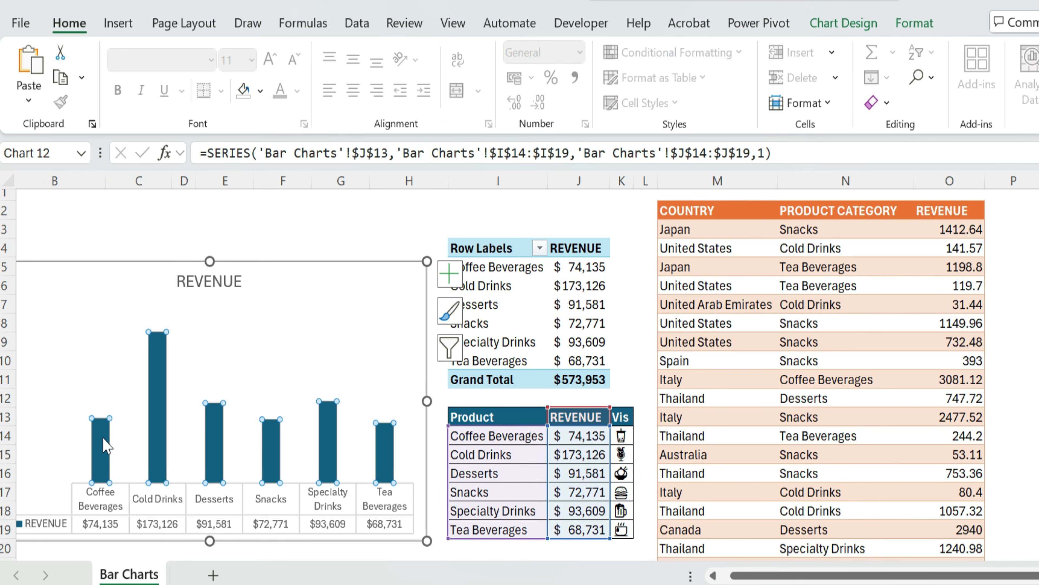
{"action": "key", "text": "ctrl+v"}
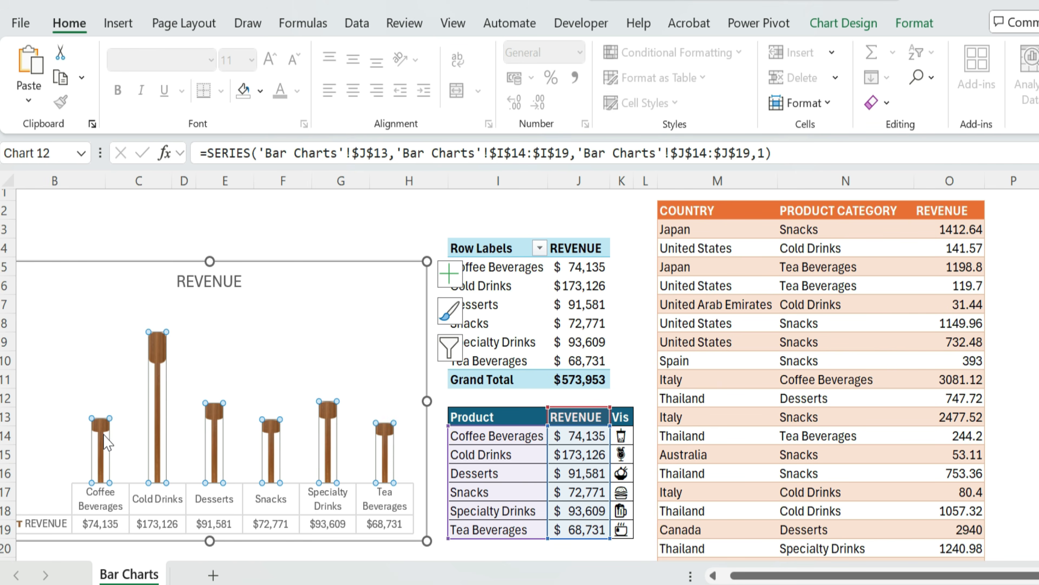
Step: Reduce the Gap Width of the revenue series until neighbouring wooden columns touch
{"action": "right_click", "coordinate": [106, 440]}
{"action": "left_click", "coordinate": [172, 418]}
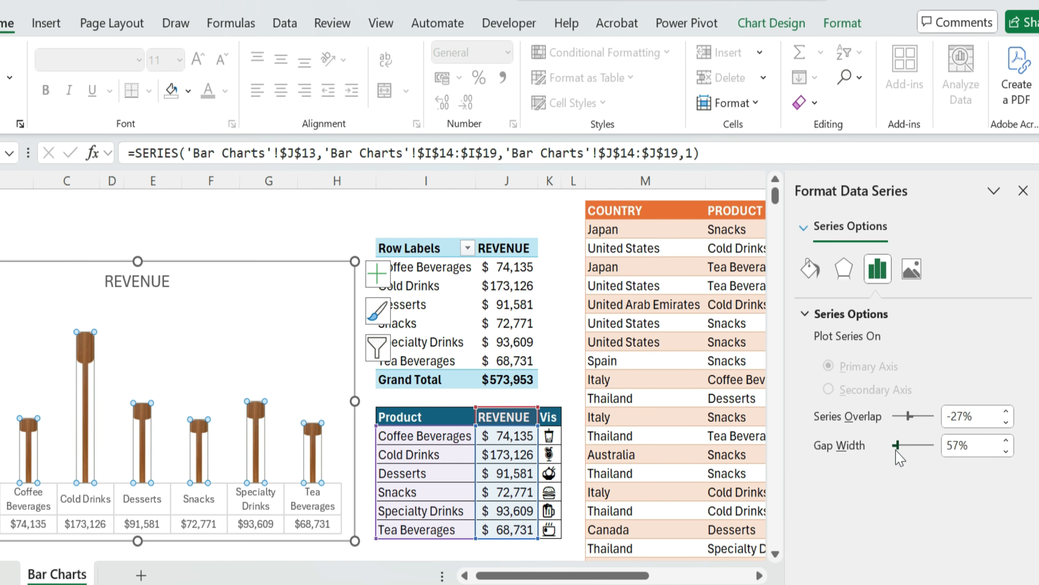
{"action": "left_click", "coordinate": [243, 228]}
{"action": "left_click", "coordinate": [283, 335]}
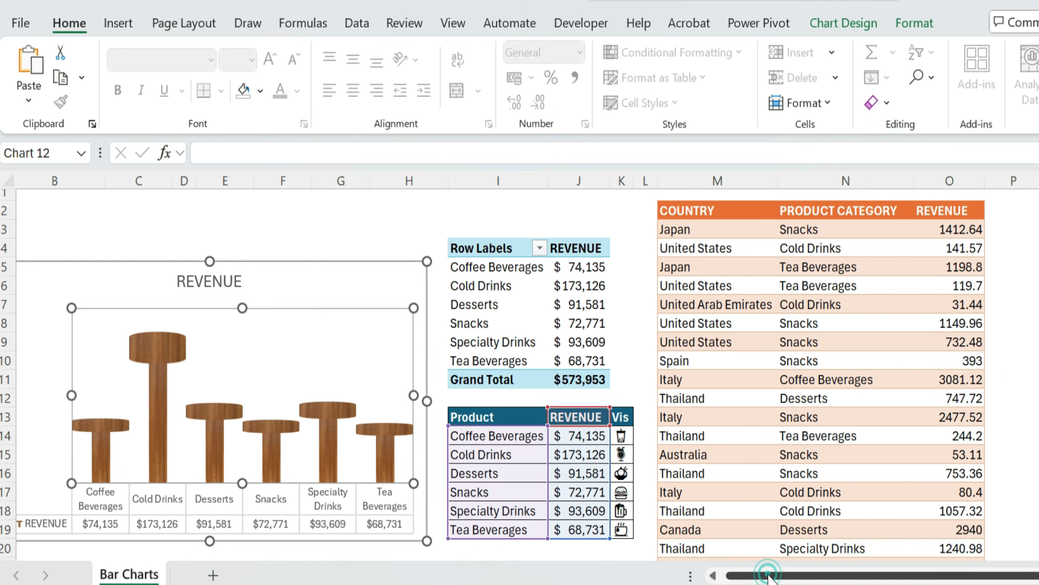
Step: Change the chart title to "Revenue by product" and shorten the chart from its upper edge so it starts in row 7
{"action": "left_click", "coordinate": [242, 228]}
{"action": "left_click", "coordinate": [262, 297]}
{"action": "double_click", "coordinate": [245, 281]}
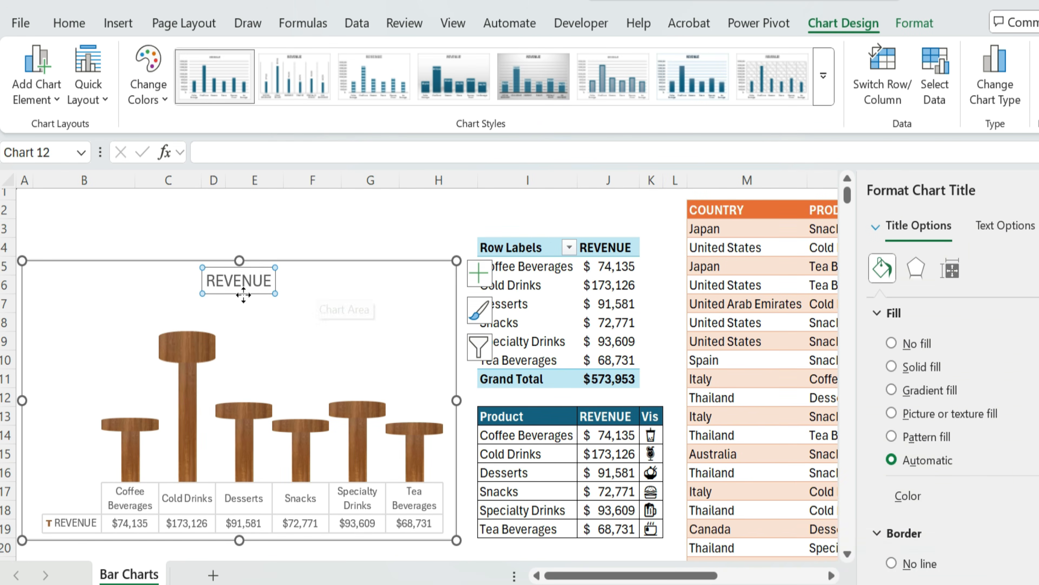
{"action": "type", "text": "Revenue by C"}
{"action": "type", "text": "roduct"}
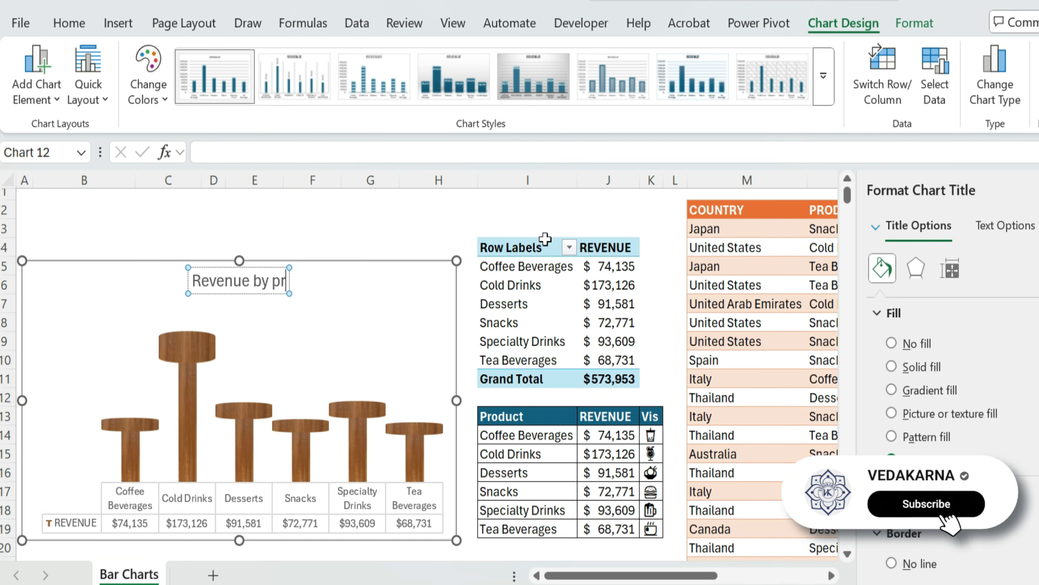
{"action": "key", "text": "Escape"}
{"action": "key", "text": "Escape"}
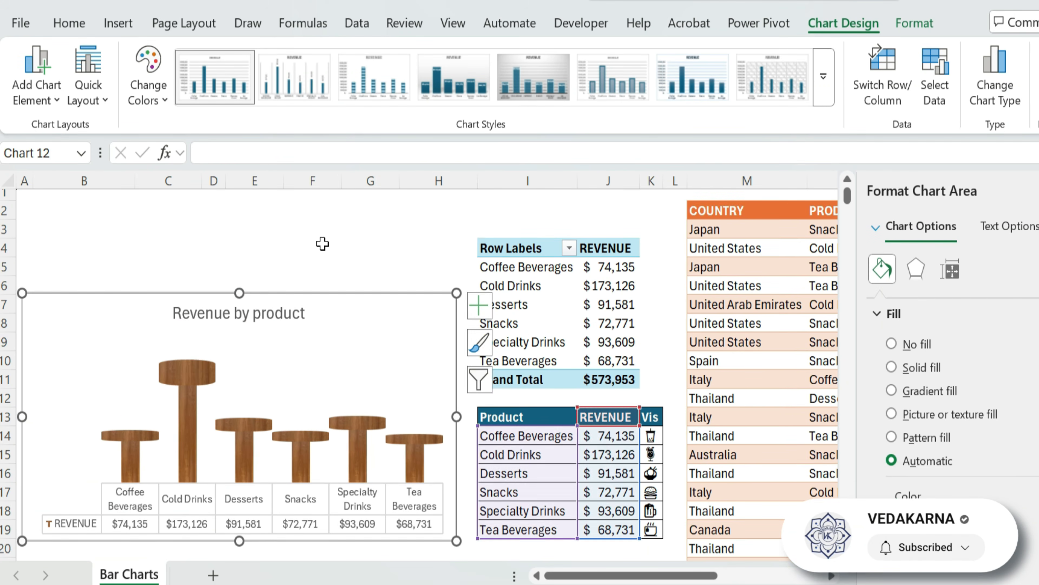
{"action": "left_click", "coordinate": [322, 244]}
Step: Add data labels to the wooden revenue columns
{"action": "left_click", "coordinate": [302, 446]}
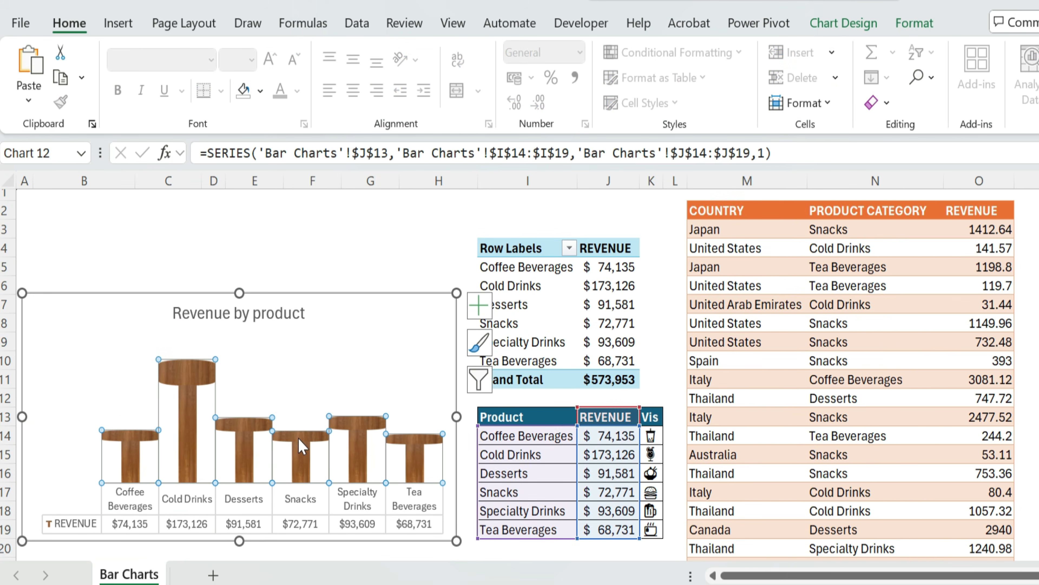
{"action": "left_click", "coordinate": [488, 312]}
{"action": "left_click", "coordinate": [518, 396]}
Step: Make the data labels show Value From Cells using the Vis range K14:K19 instead of the revenue Value
{"action": "left_click", "coordinate": [356, 406]}
{"action": "right_click", "coordinate": [358, 410]}
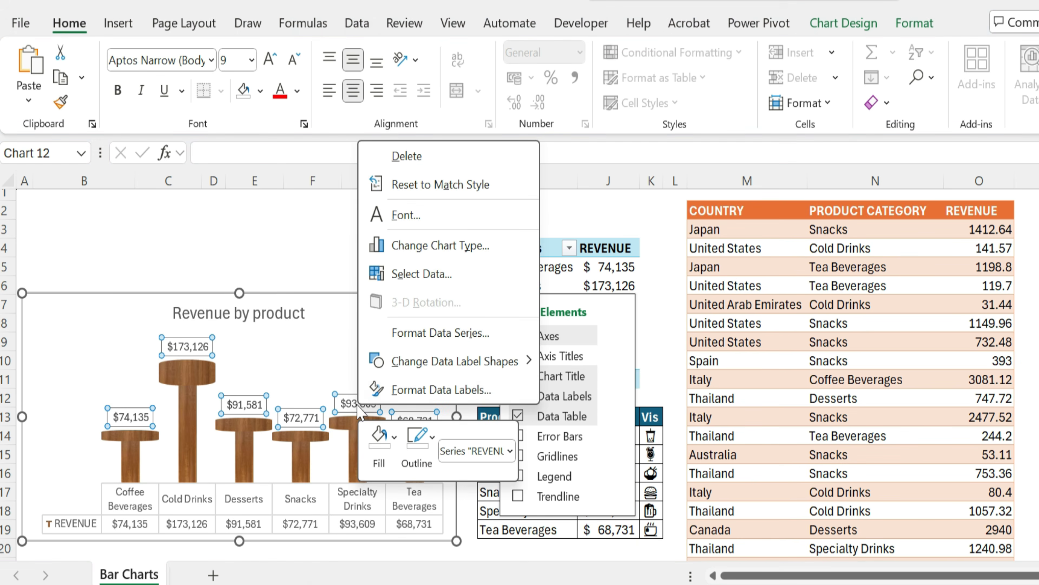
{"action": "left_click", "coordinate": [440, 388]}
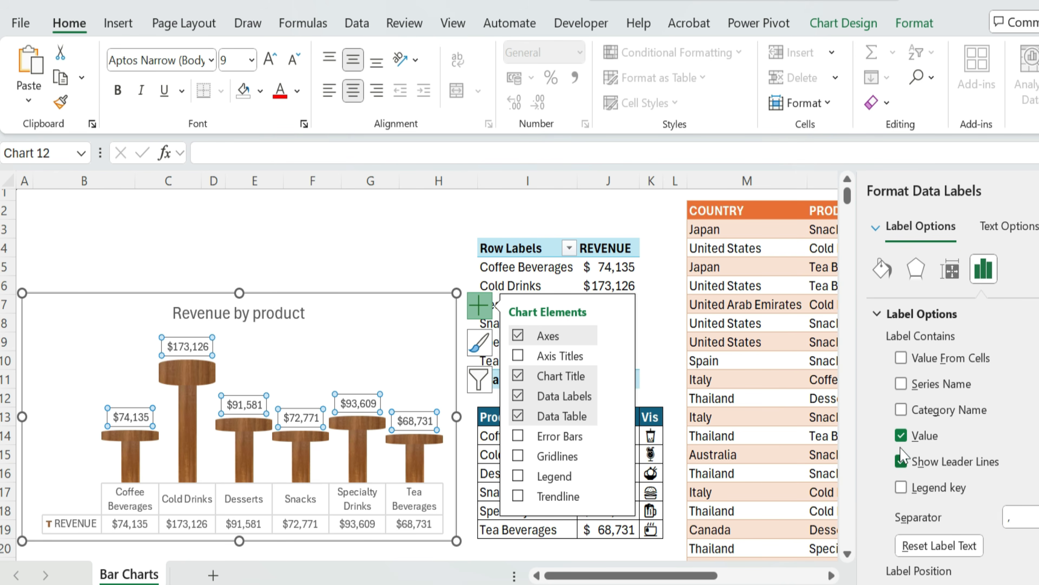
{"action": "left_click", "coordinate": [900, 435]}
{"action": "left_click", "coordinate": [900, 358]}
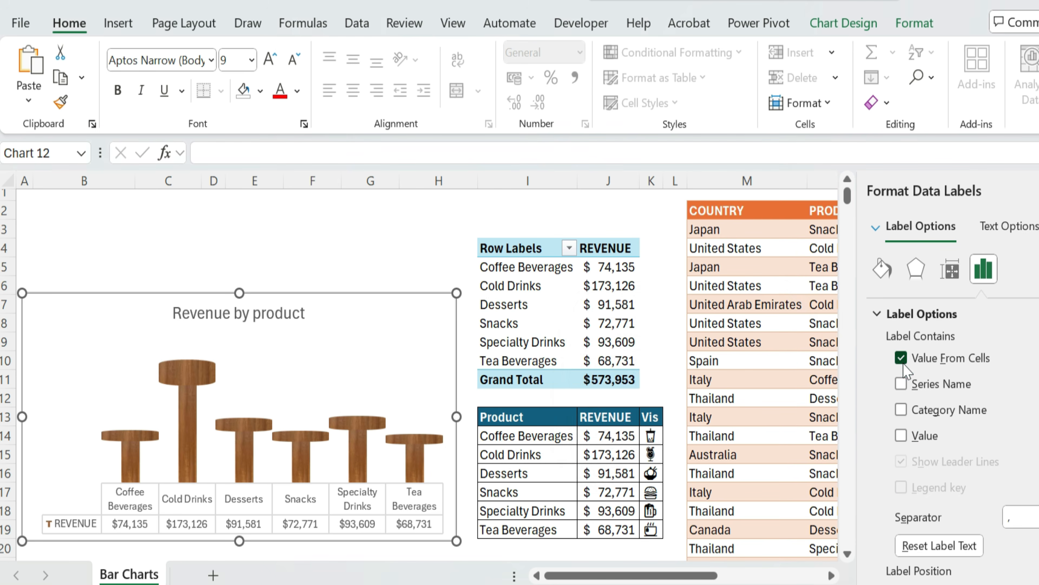
{"action": "left_click", "coordinate": [770, 369]}
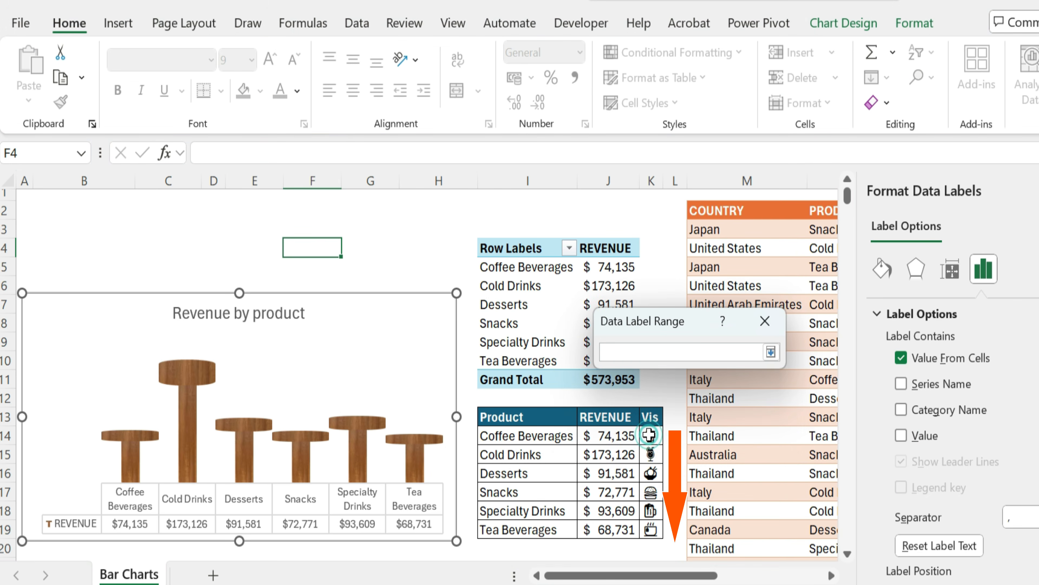
{"action": "left_click_drag", "start_coordinate": [649, 434], "coordinate": [652, 532]}
{"action": "left_click", "coordinate": [771, 352]}
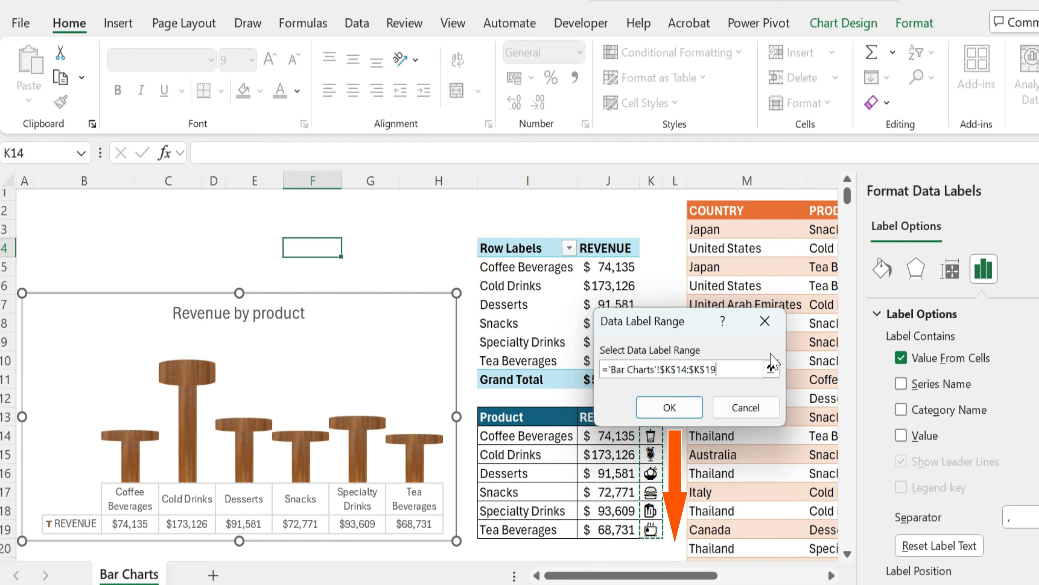
{"action": "left_click", "coordinate": [678, 402]}
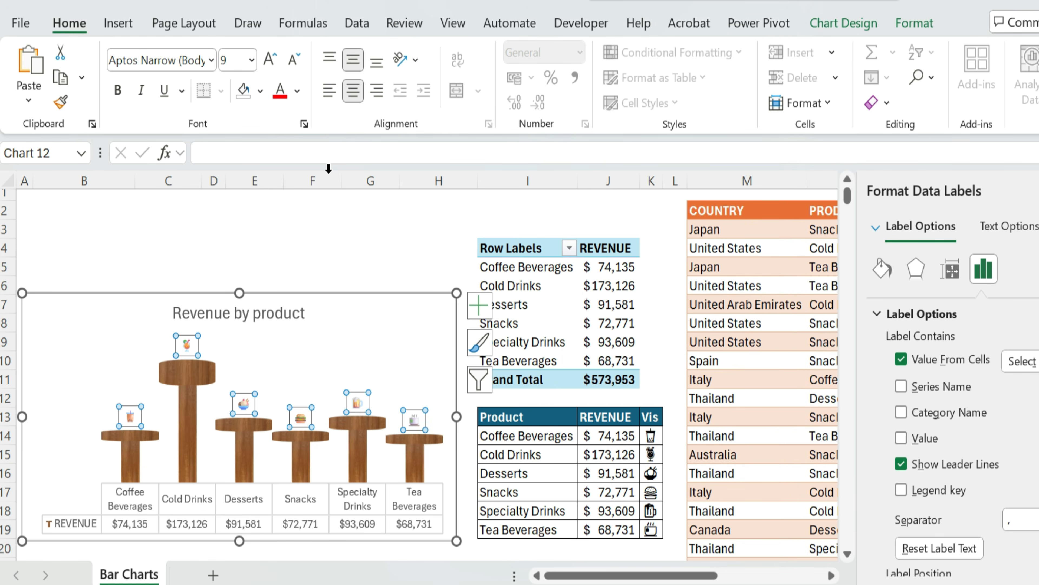
Step: Enlarge the font of the emoji data labels in repeated increments beyond 18 points and close the formatting pane
{"action": "left_click", "coordinate": [271, 62]}
{"action": "left_click", "coordinate": [269, 61]}
{"action": "left_click", "coordinate": [269, 62]}
{"action": "left_click", "coordinate": [269, 62]}
{"action": "left_click", "coordinate": [269, 62]}
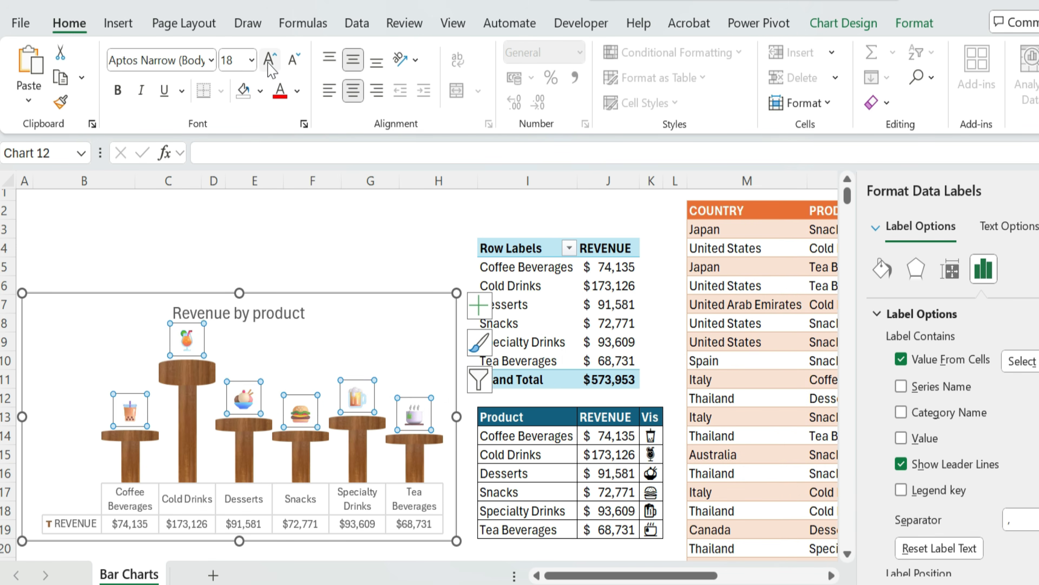
{"action": "left_click", "coordinate": [269, 61]}
{"action": "left_click", "coordinate": [269, 61]}
{"action": "left_click", "coordinate": [269, 61]}
{"action": "left_click", "coordinate": [268, 62]}
{"action": "left_click", "coordinate": [1033, 191]}
Step: Move each of the six emoji data labels slightly down so it rests on top of its wooden column
{"action": "scroll", "coordinate": [267, 262], "scroll_direction": "down", "scroll_amount": 2}
{"action": "left_click", "coordinate": [371, 499]}
{"action": "left_click", "coordinate": [132, 316]}
{"action": "left_click_drag", "start_coordinate": [133, 316], "coordinate": [133, 324]}
{"action": "left_click_drag", "start_coordinate": [187, 245], "coordinate": [187, 254]}
{"action": "left_click_drag", "start_coordinate": [245, 302], "coordinate": [245, 311]}
{"action": "left_click_drag", "start_coordinate": [300, 315], "coordinate": [300, 326]}
{"action": "left_click_drag", "start_coordinate": [366, 281], "coordinate": [370, 292]}
{"action": "left_click_drag", "start_coordinate": [421, 301], "coordinate": [421, 310]}
Step: Move the finished revenue chart down so its upper edge starts around row 10, and select the Desserts cell in the PivotTable
{"action": "left_click", "coordinate": [307, 480]}
{"action": "left_click", "coordinate": [303, 286]}
{"action": "mouse_move", "coordinate": [272, 388]}
{"action": "left_mouse_down"}
{"action": "mouse_move", "coordinate": [272, 379]}
{"action": "mouse_move", "coordinate": [272, 391]}
{"action": "left_mouse_up"}
{"action": "left_click", "coordinate": [371, 498]}
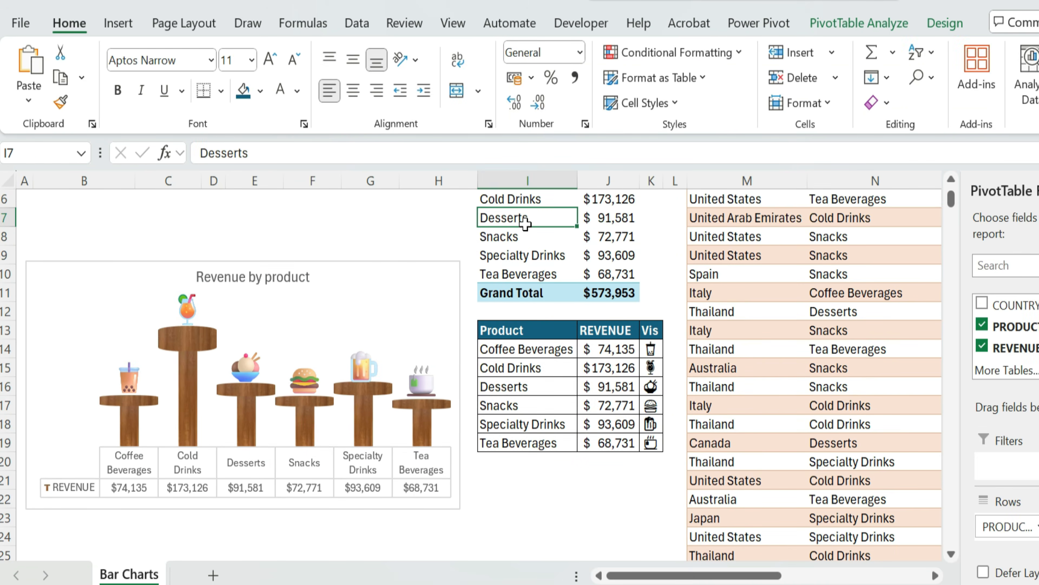
{"action": "scroll", "coordinate": [533, 239], "scroll_direction": "up", "scroll_amount": 2}
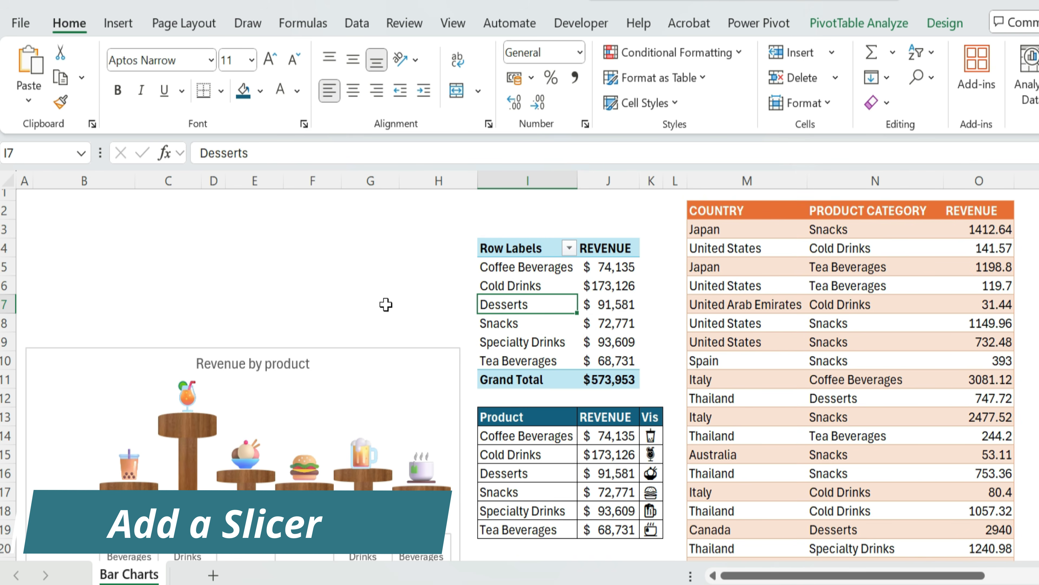
Step: Move the revenue chart up so its upper edge sits around row 6
{"action": "left_click", "coordinate": [337, 346]}
{"action": "left_click_drag", "start_coordinate": [337, 346], "coordinate": [337, 279]}
Step: Insert a COUNTRY slicer for the product revenue PivotTable and place it over the upper-left part of the chart, starting near row 1
{"action": "left_click", "coordinate": [520, 267]}
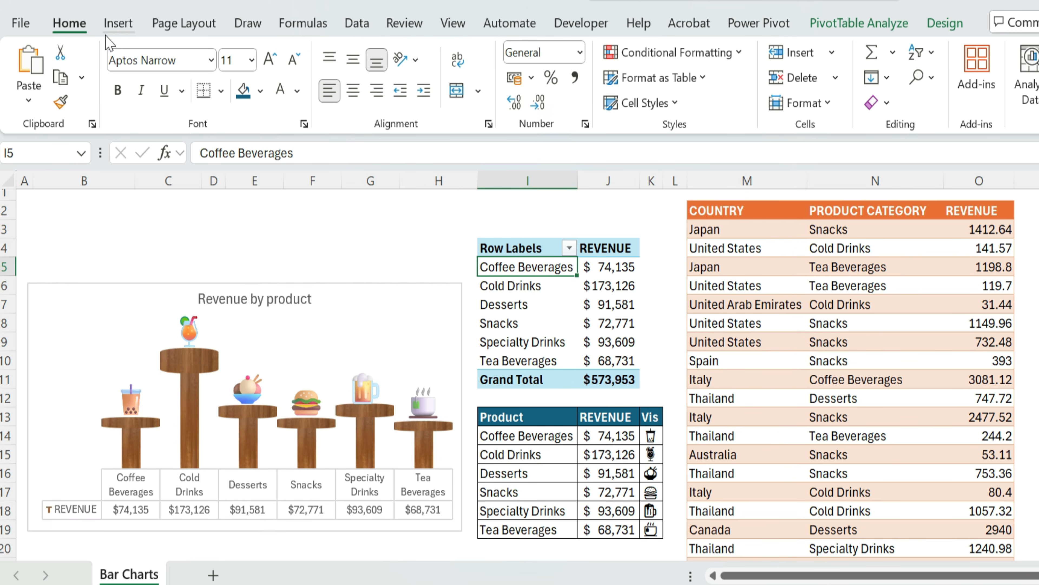
{"action": "left_click", "coordinate": [115, 27]}
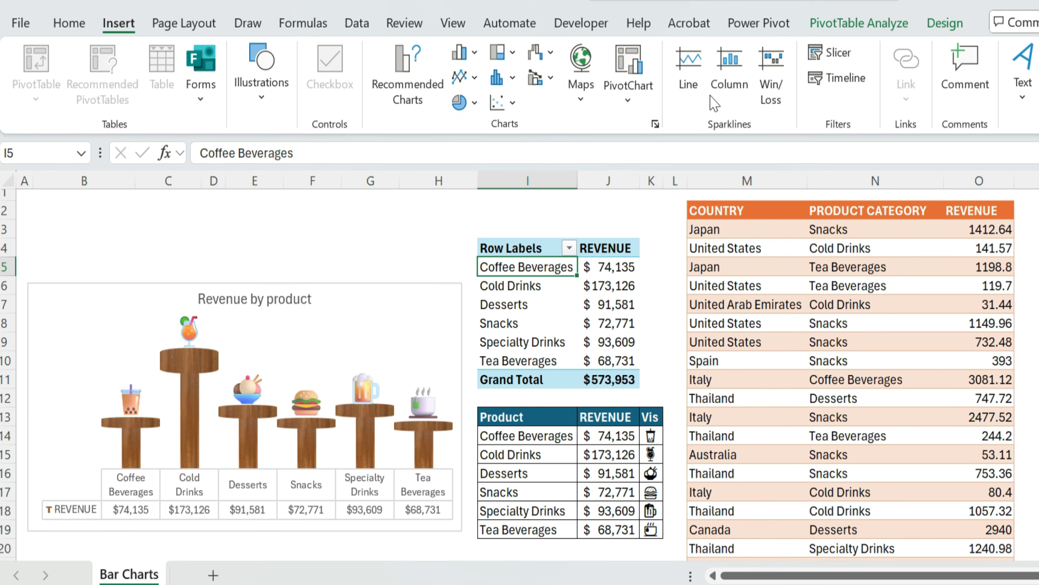
{"action": "left_click", "coordinate": [846, 57]}
{"action": "left_click", "coordinate": [630, 205]}
{"action": "left_click", "coordinate": [679, 563]}
{"action": "left_click_drag", "start_coordinate": [598, 264], "coordinate": [109, 209]}
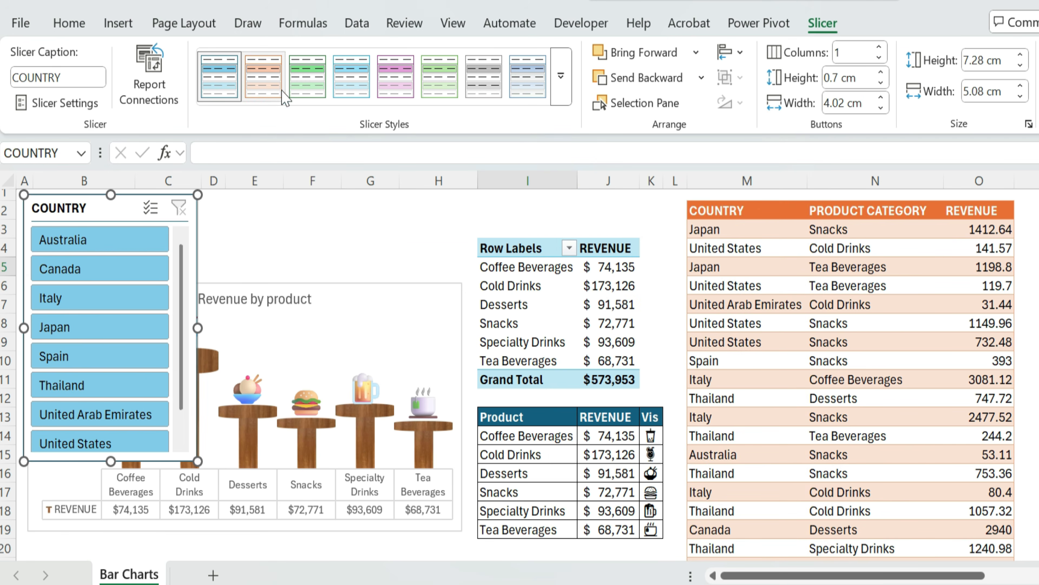
Step: Apply the light orange style to the COUNTRY slicer and arrange its buttons in 4 columns
{"action": "left_click", "coordinate": [271, 88]}
{"action": "left_click", "coordinate": [879, 47]}
{"action": "left_click", "coordinate": [879, 47]}
{"action": "left_click", "coordinate": [879, 47]}
Step: Resize the COUNTRY slicer to two button rows spanning the chart's width, and align the slicer and chart so the slicer sits directly above the chart
{"action": "left_click_drag", "start_coordinate": [198, 328], "coordinate": [459, 327]}
{"action": "left_click_drag", "start_coordinate": [241, 461], "coordinate": [244, 278]}
{"action": "left_click_drag", "start_coordinate": [368, 287], "coordinate": [368, 296]}
{"action": "left_click_drag", "start_coordinate": [241, 278], "coordinate": [241, 284]}
{"action": "left_click", "coordinate": [610, 212]}
{"action": "left_click_drag", "start_coordinate": [459, 283], "coordinate": [468, 290]}
{"action": "left_click", "coordinate": [547, 216]}
{"action": "left_click_drag", "start_coordinate": [246, 208], "coordinate": [245, 205]}
{"action": "left_click_drag", "start_coordinate": [246, 287], "coordinate": [246, 292]}
{"action": "left_click_drag", "start_coordinate": [453, 407], "coordinate": [462, 408]}
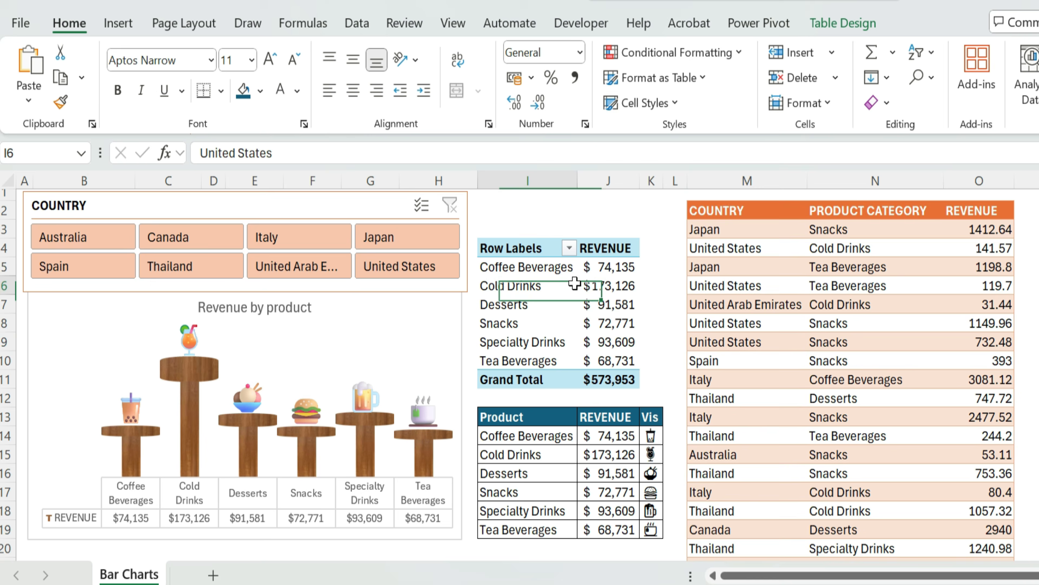
Step: Change a setting in the PivotTable Options of the product revenue PivotTable, apply it, and select the COUNTRY slicer
{"action": "right_click", "coordinate": [574, 283]}
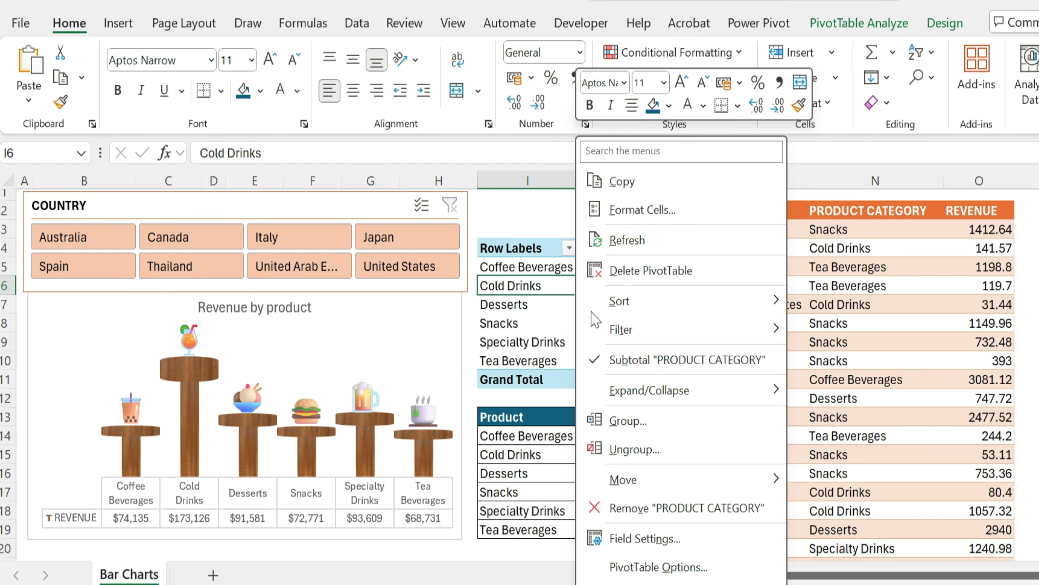
{"action": "left_click", "coordinate": [639, 567]}
{"action": "left_click", "coordinate": [514, 432]}
{"action": "left_click", "coordinate": [746, 578]}
{"action": "left_click", "coordinate": [334, 220]}
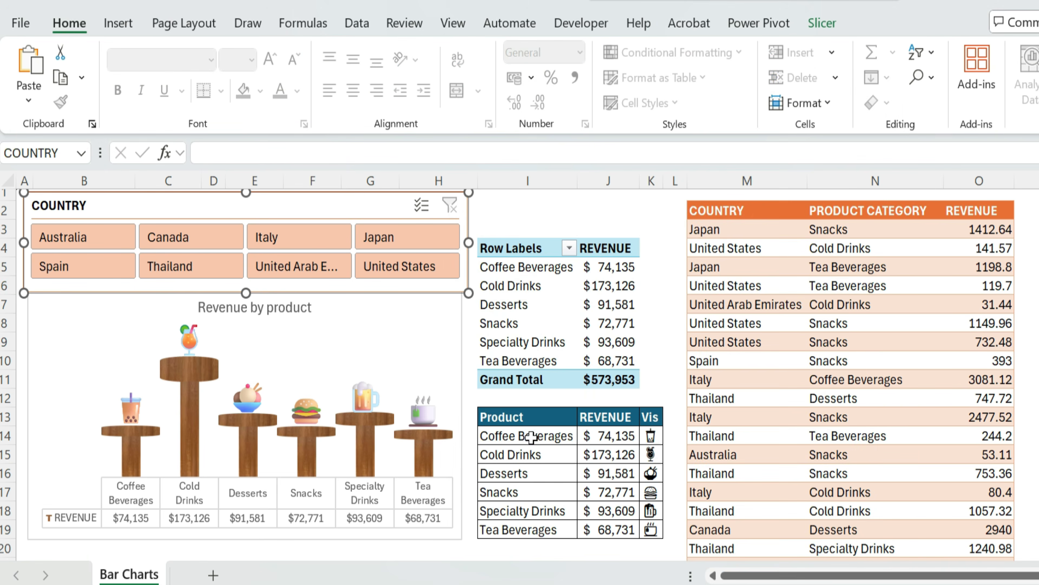
Step: Enter =GETPIVOTDATA("REVENUE",$I$4,"PRODUCT CATEGORY",I14) as the Coffee Beverages revenue in cell J14
{"action": "left_click", "coordinate": [607, 440]}
{"action": "type", "text": "="}
{"action": "key", "text": "Up"}
{"action": "key", "text": "Up"}
{"action": "key", "text": "Up"}
{"action": "key", "text": "Up"}
{"action": "key", "text": "Up"}
{"action": "key", "text": "Up"}
{"action": "key", "text": "Up"}
{"action": "key", "text": "Up"}
{"action": "key", "text": "Up"}
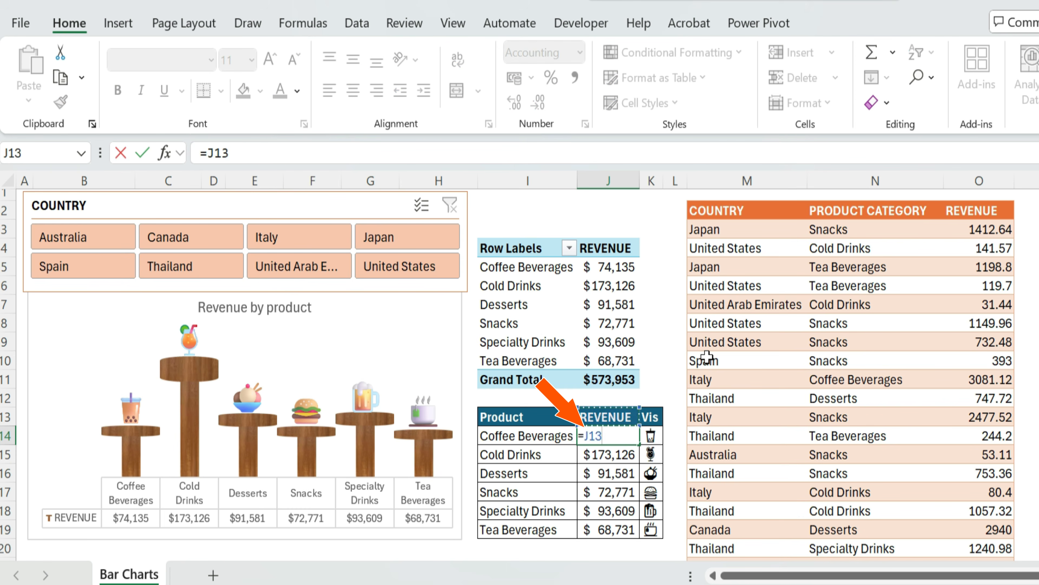
{"action": "key", "text": "F2"}
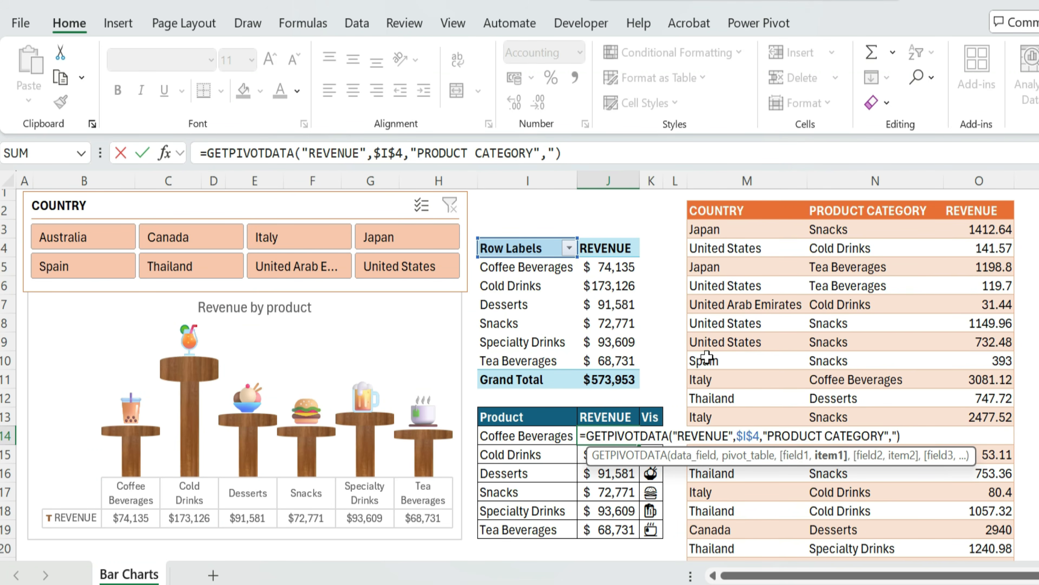
{"action": "left_click", "coordinate": [522, 433]}
{"action": "key", "text": "Return"}
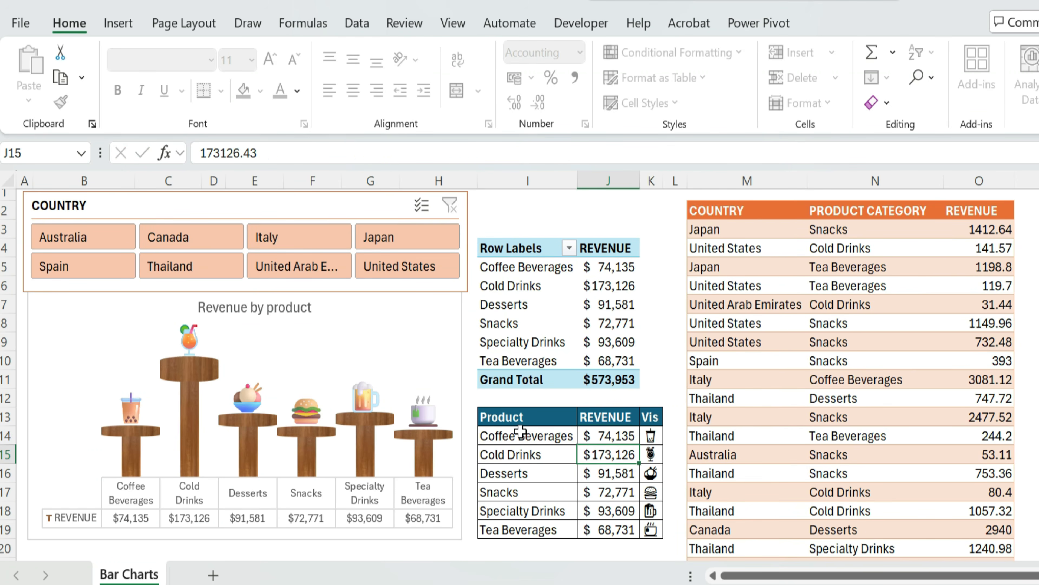
Step: Fill the GETPIVOTDATA formula from J14 down through J19 and inspect the copied formula in the next row
{"action": "key", "text": "Up"}
{"action": "key", "text": "ctrl+shift+Down"}
{"action": "key", "text": "ctrl+d"}
{"action": "key", "text": "Down"}
{"action": "key", "text": "F2"}
{"action": "key", "text": "Escape"}
{"action": "key", "text": "Up"}
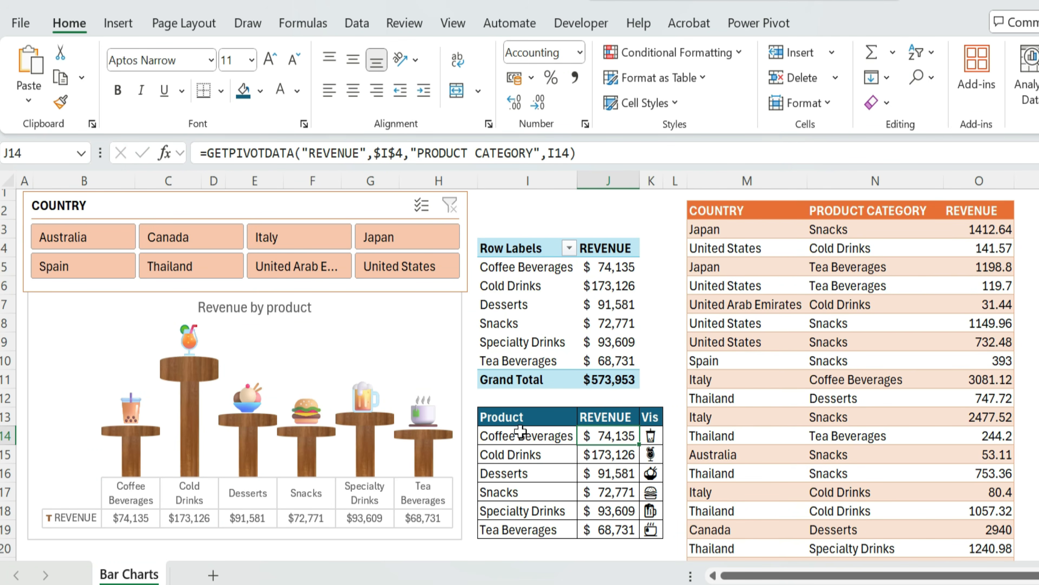
Step: Filter by each country in turn with the COUNTRY slicer to check that the chart responds, clear the filter, and select an empty cell
{"action": "left_click", "coordinate": [95, 241]}
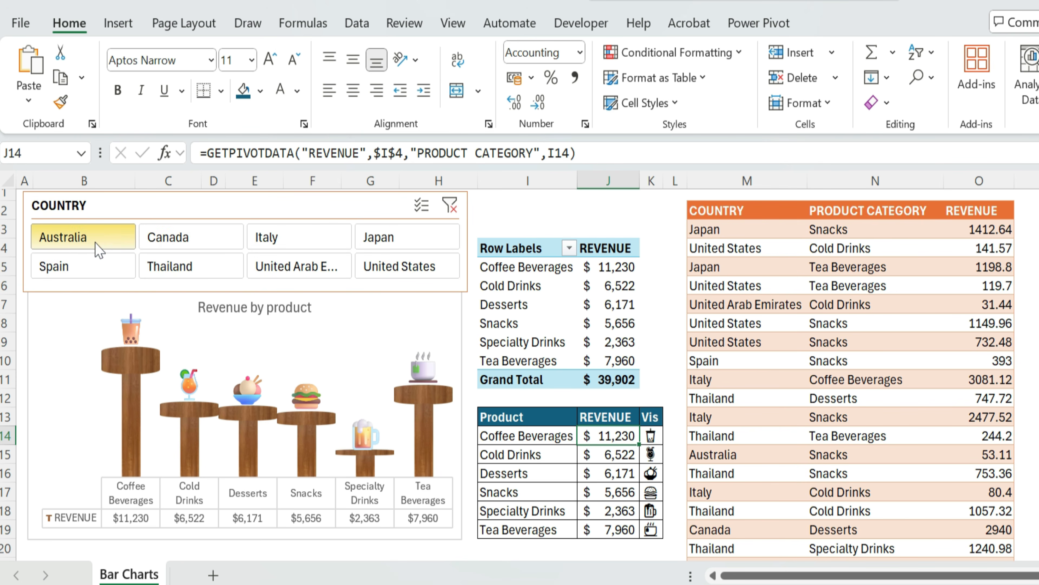
{"action": "left_click", "coordinate": [191, 242]}
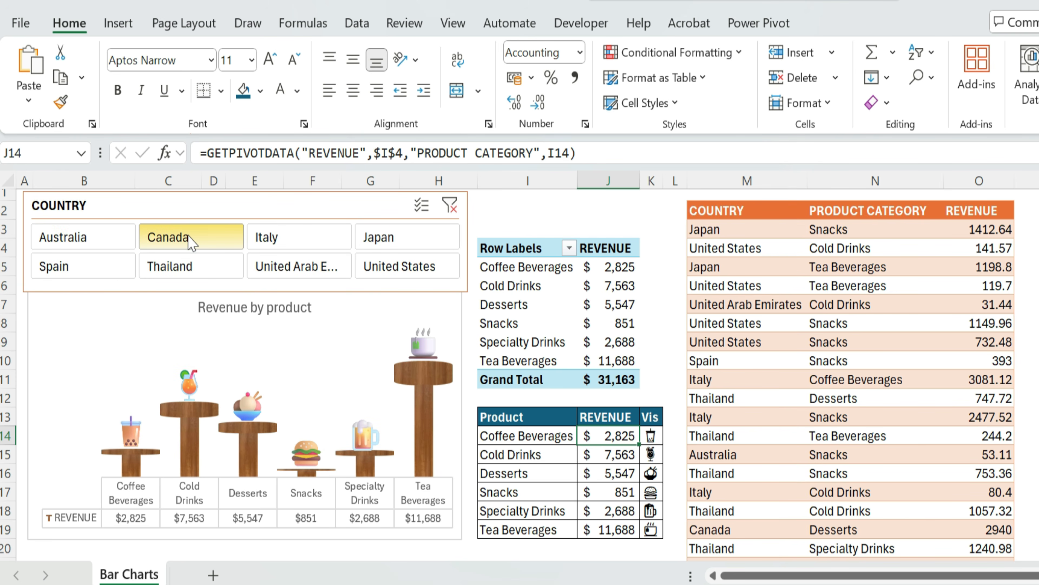
{"action": "left_click", "coordinate": [299, 242]}
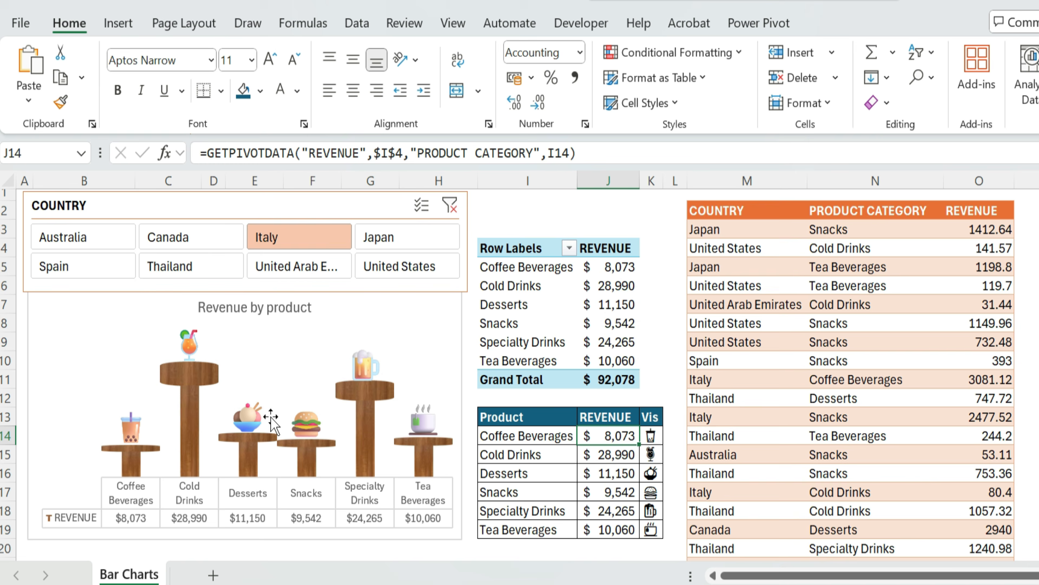
{"action": "left_click", "coordinate": [172, 269]}
{"action": "left_click", "coordinate": [299, 267]}
{"action": "left_click", "coordinate": [406, 264]}
{"action": "left_click", "coordinate": [423, 235]}
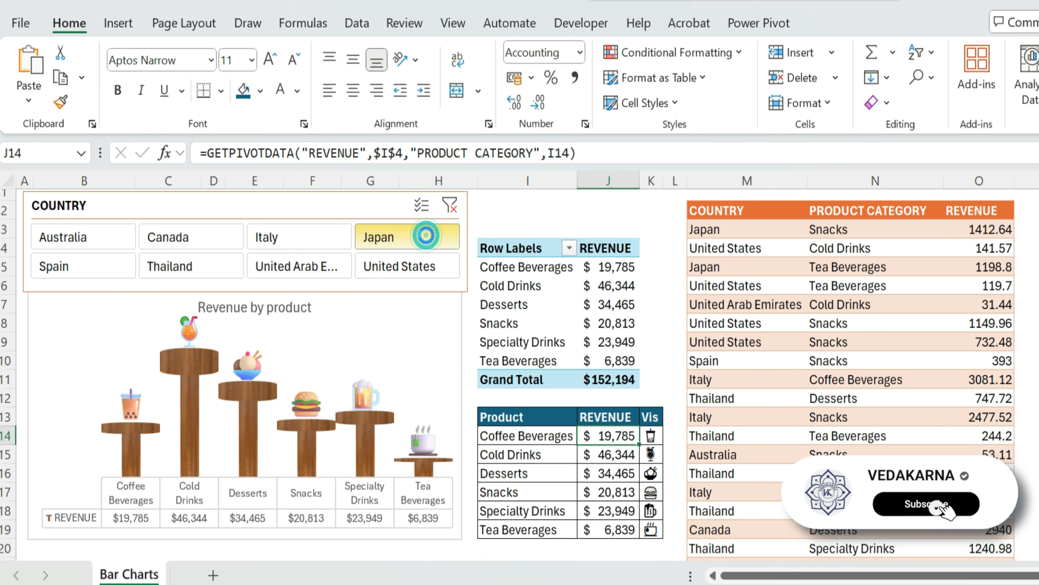
{"action": "left_click", "coordinate": [57, 264]}
{"action": "left_click", "coordinate": [216, 242]}
{"action": "left_click", "coordinate": [285, 235]}
{"action": "left_click", "coordinate": [383, 233]}
{"action": "left_click", "coordinate": [449, 205]}
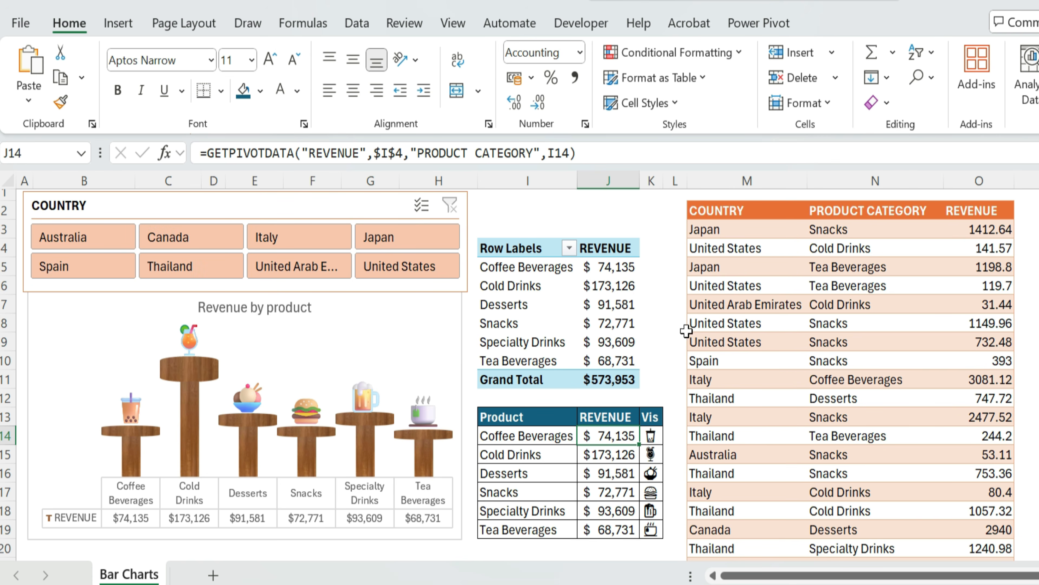
{"action": "left_click", "coordinate": [666, 342]}
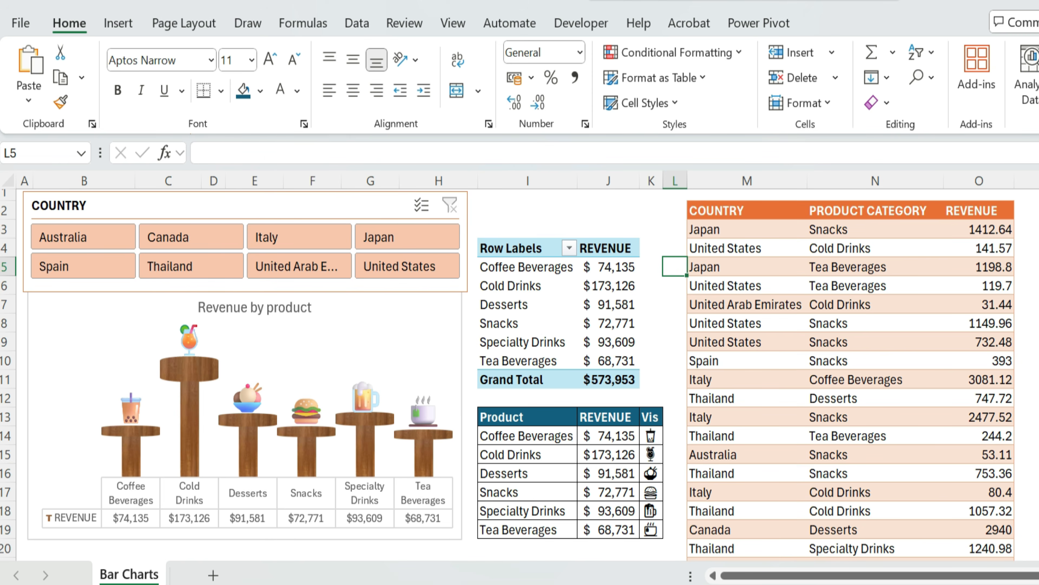